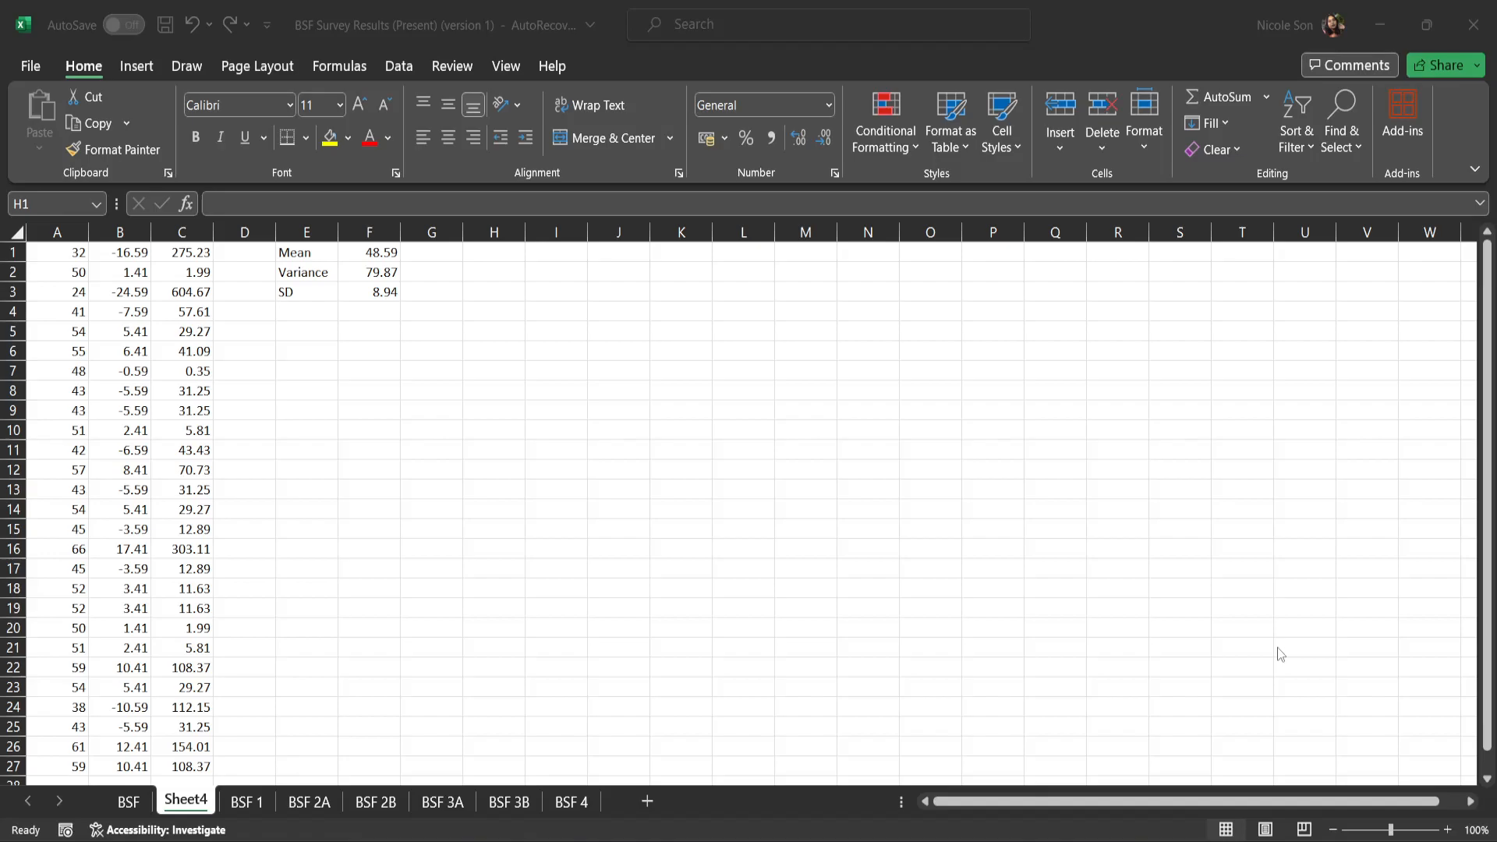
Enter the z-score formula =(A1-48.59)/8.94 in cell H1.
click(905, 840)
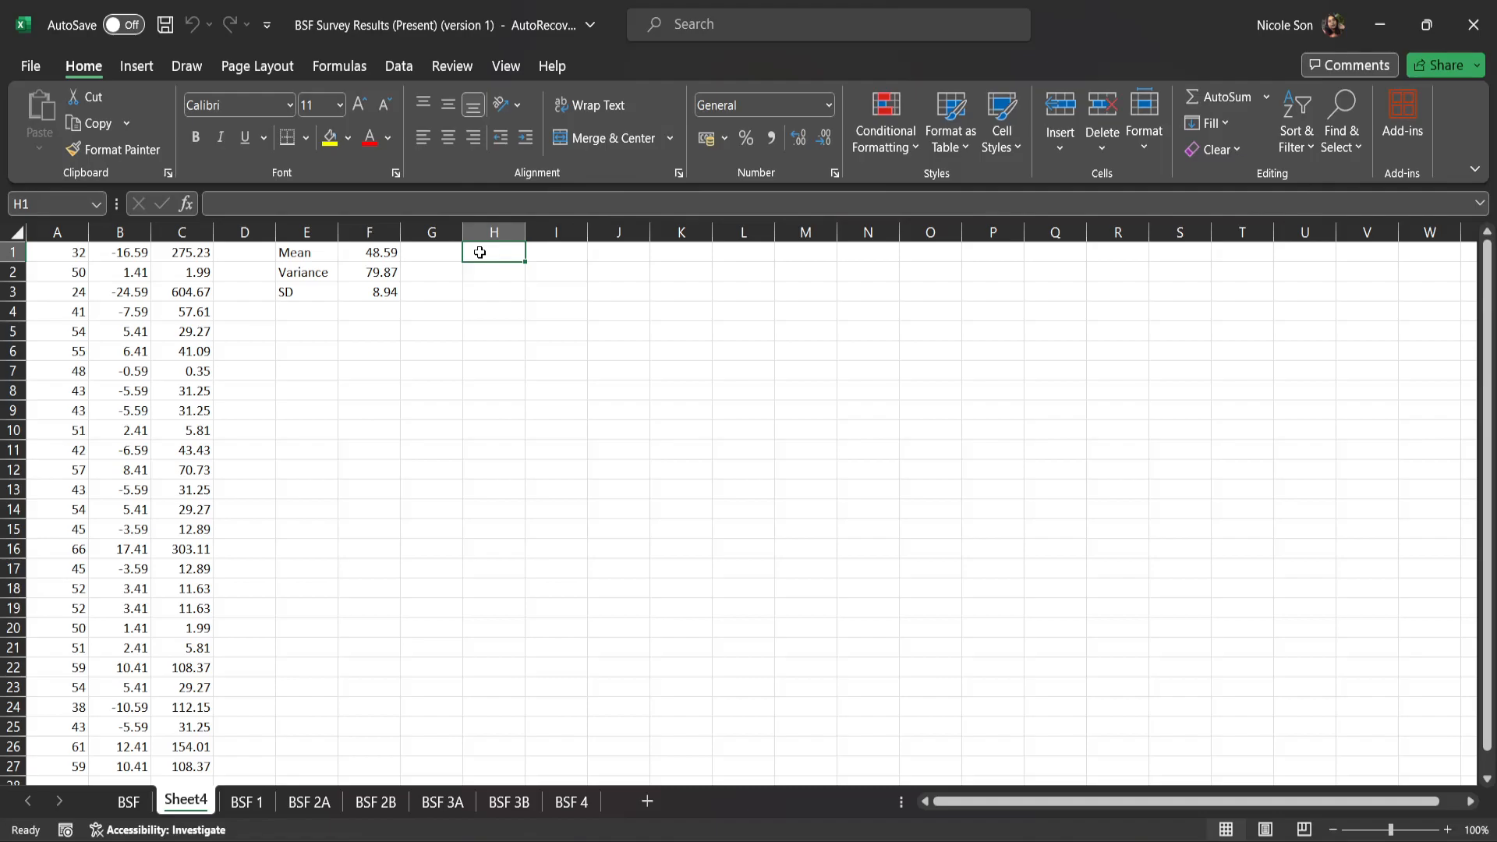
text(=)
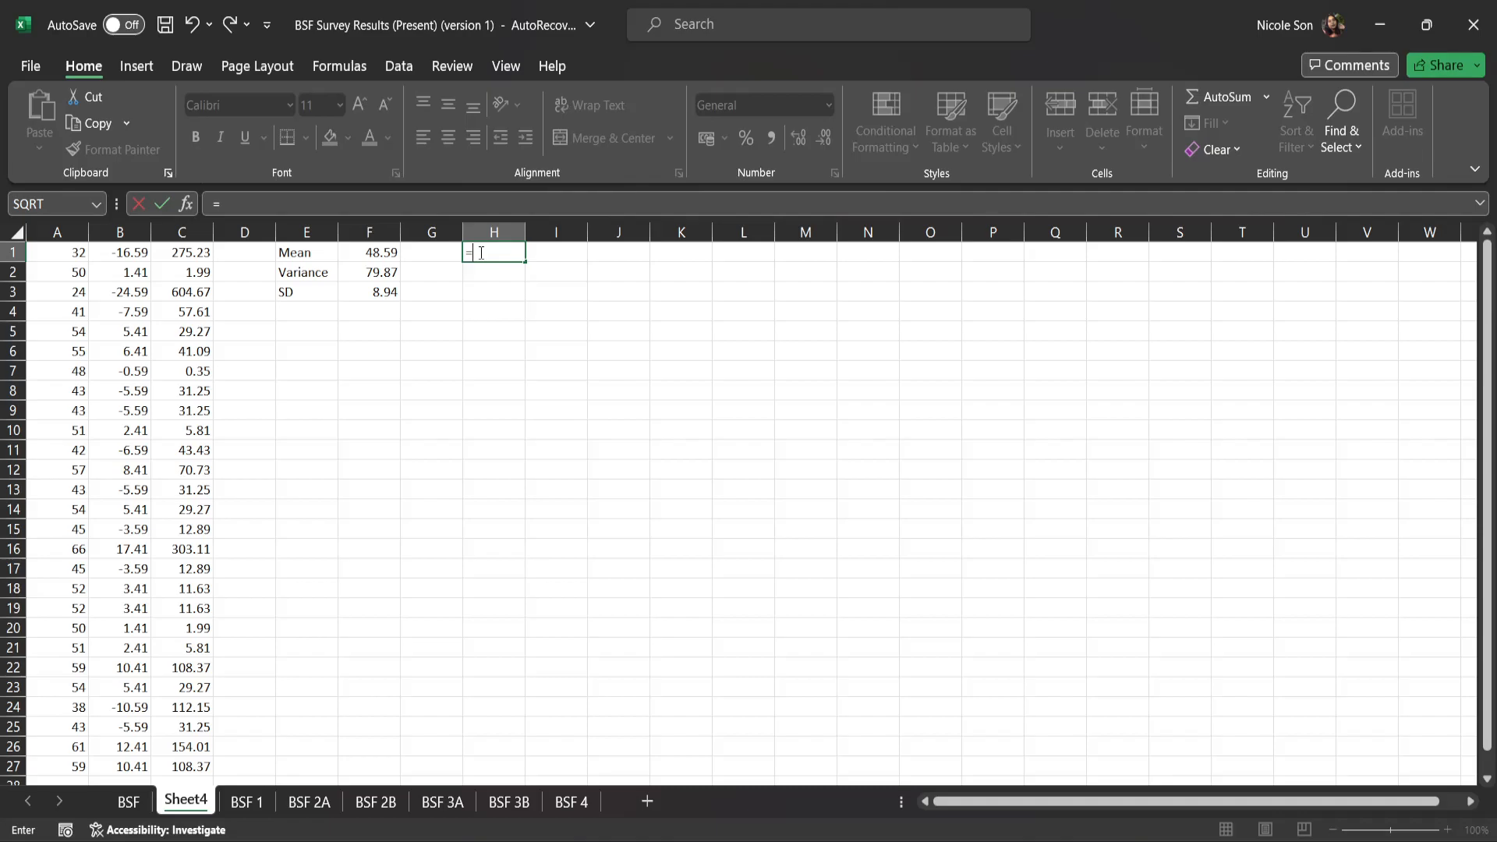
text(()
click(67, 256)
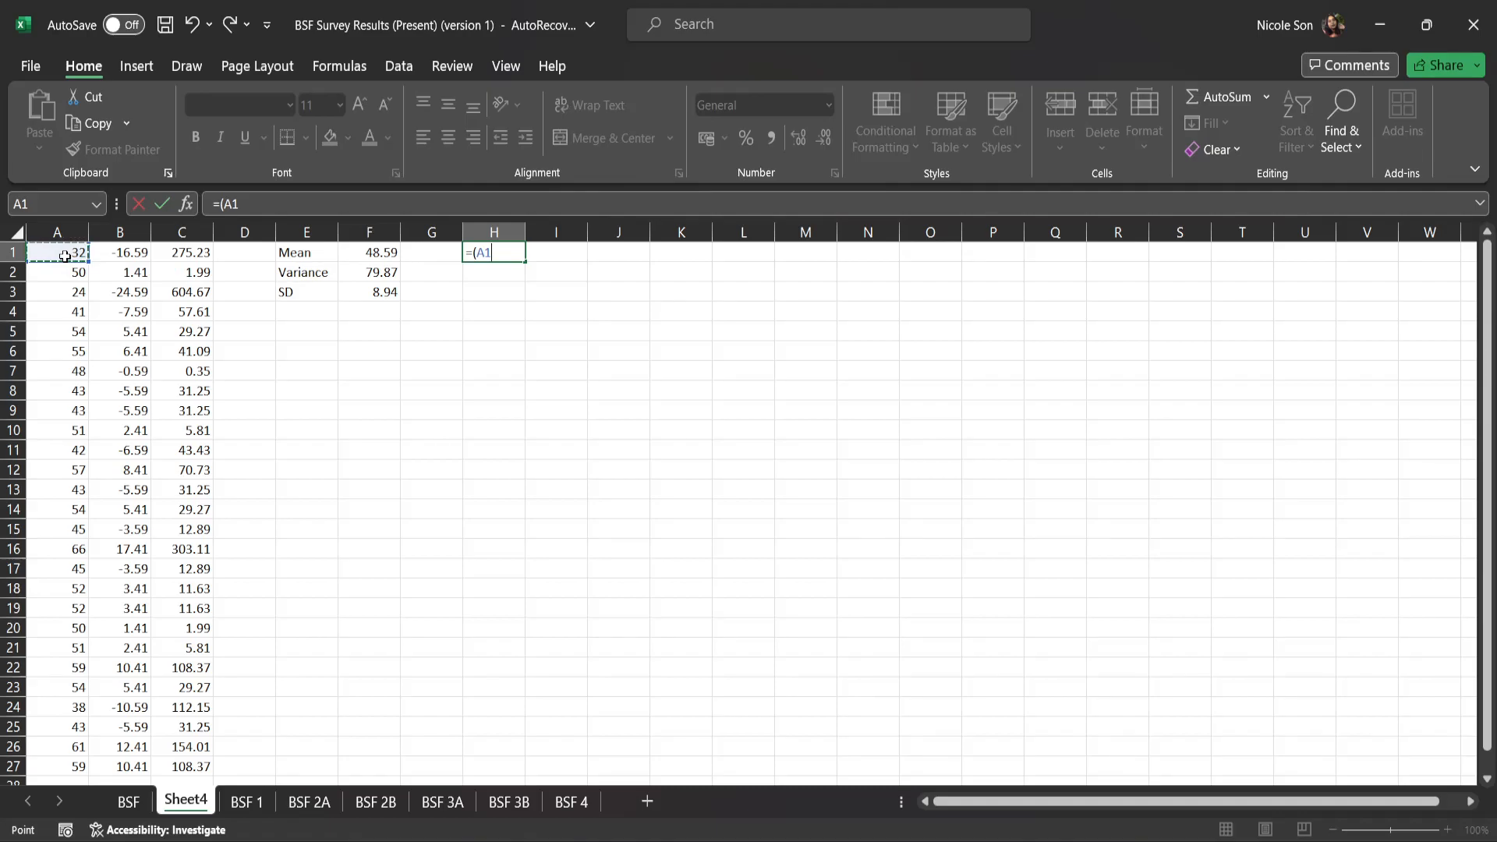
text(-)
text(48.59)/)
text(8.94)
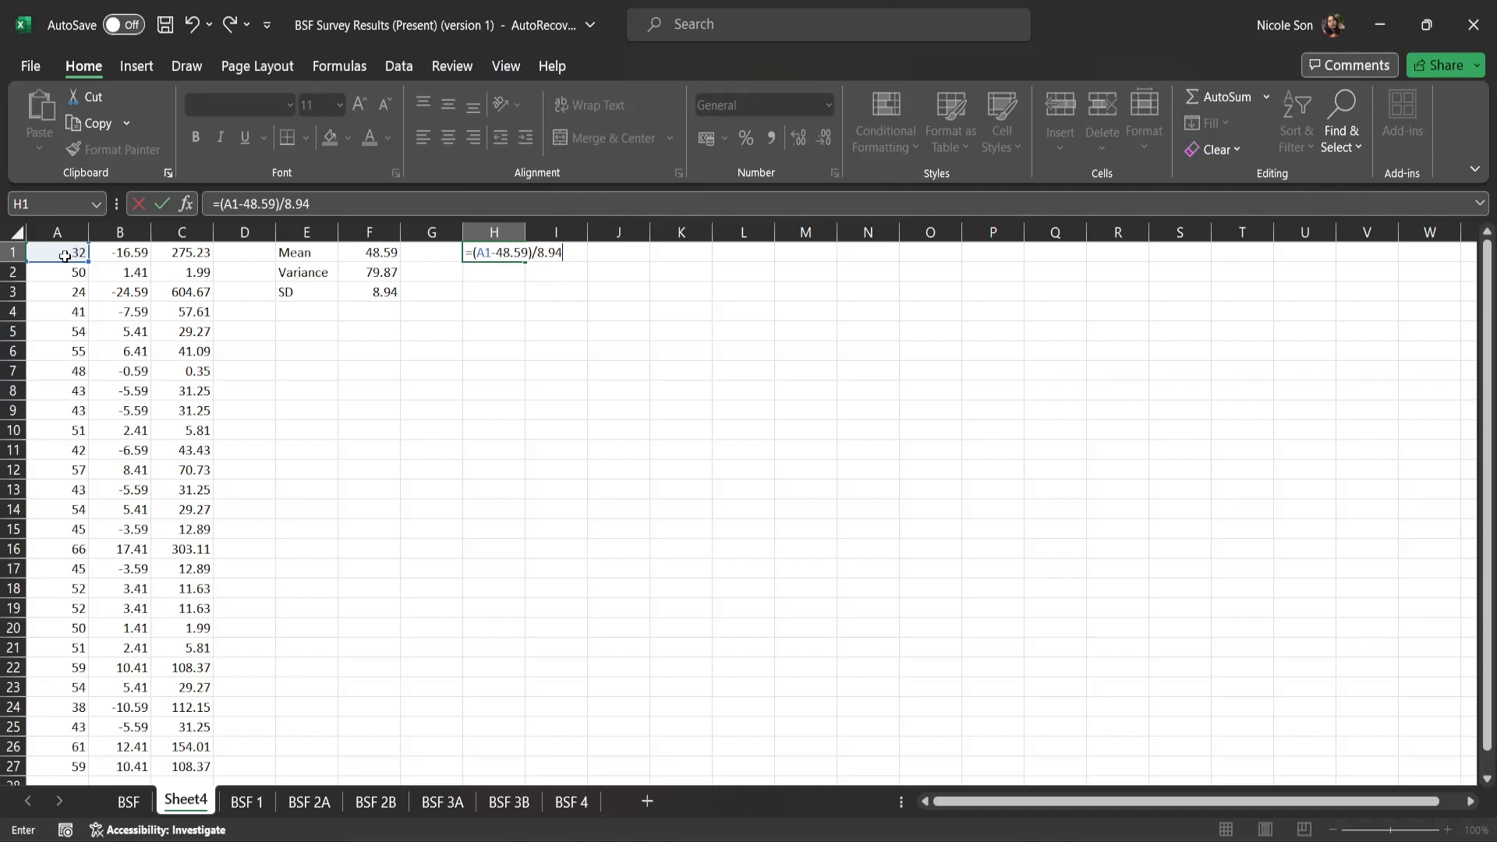
key(Return)
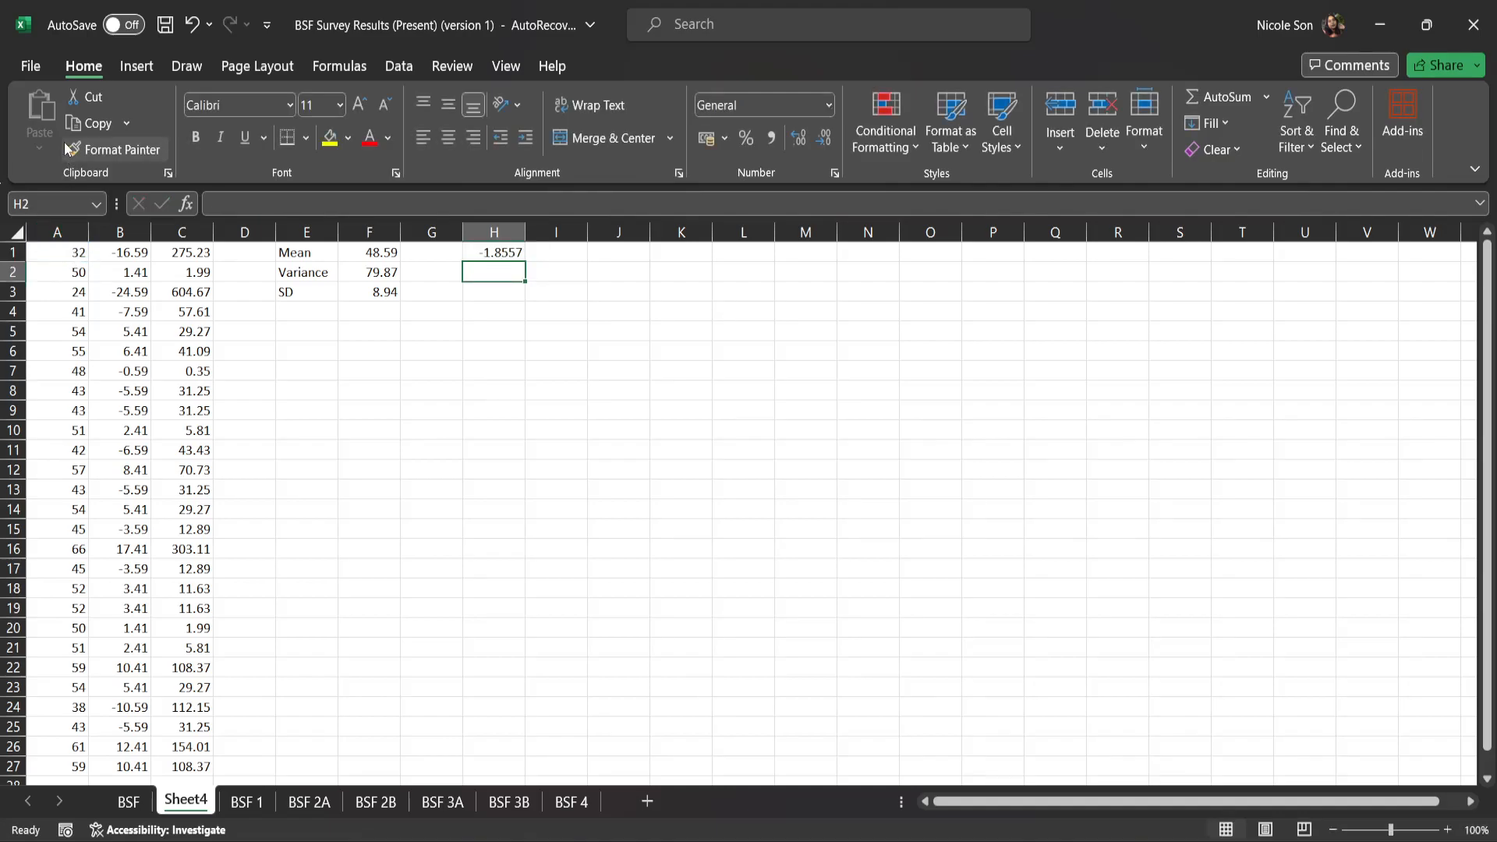
click(508, 252)
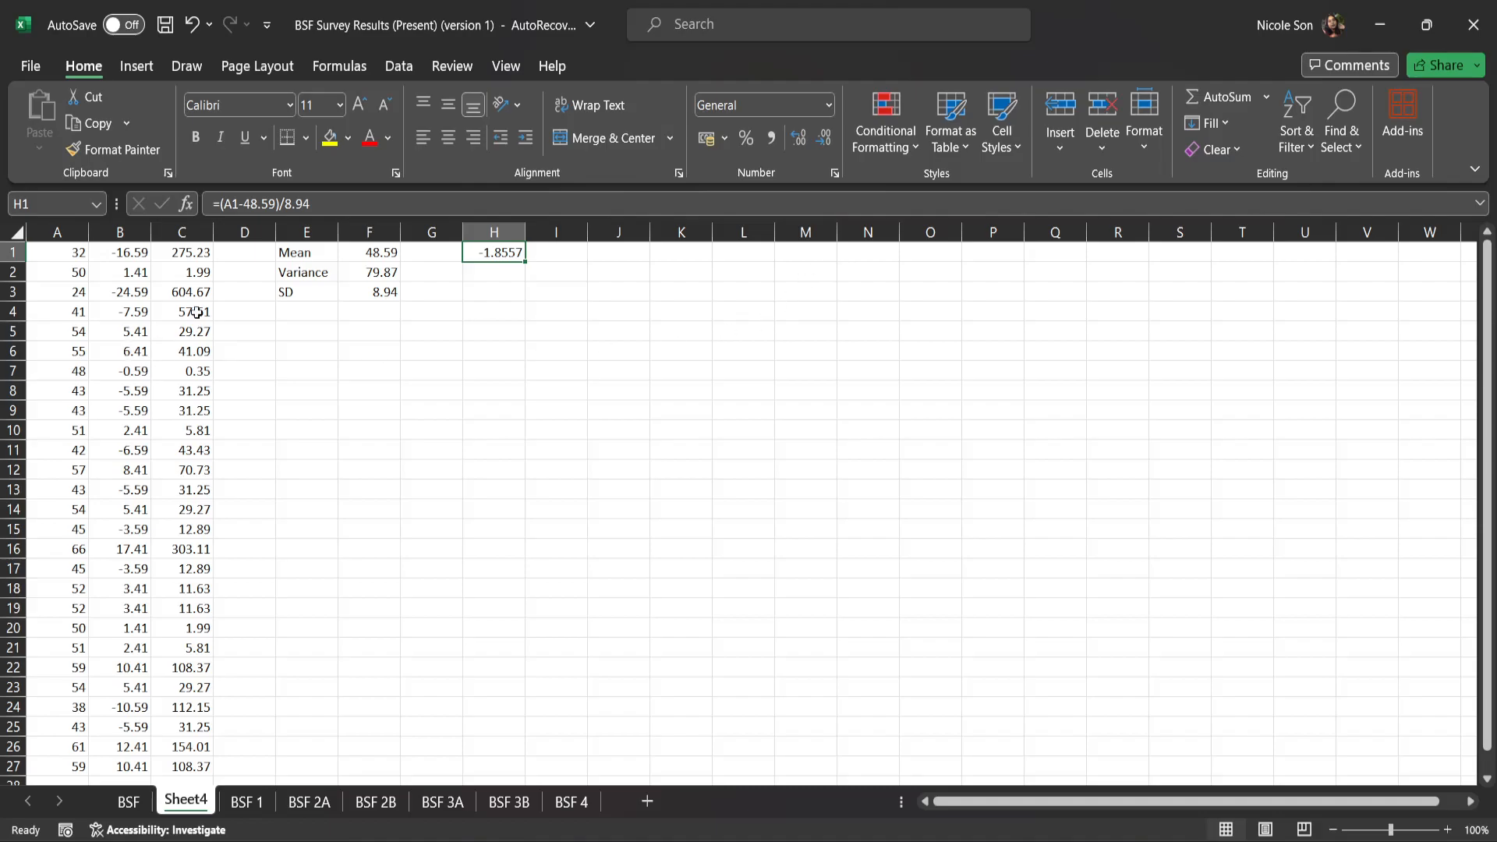
double_click(498, 254)
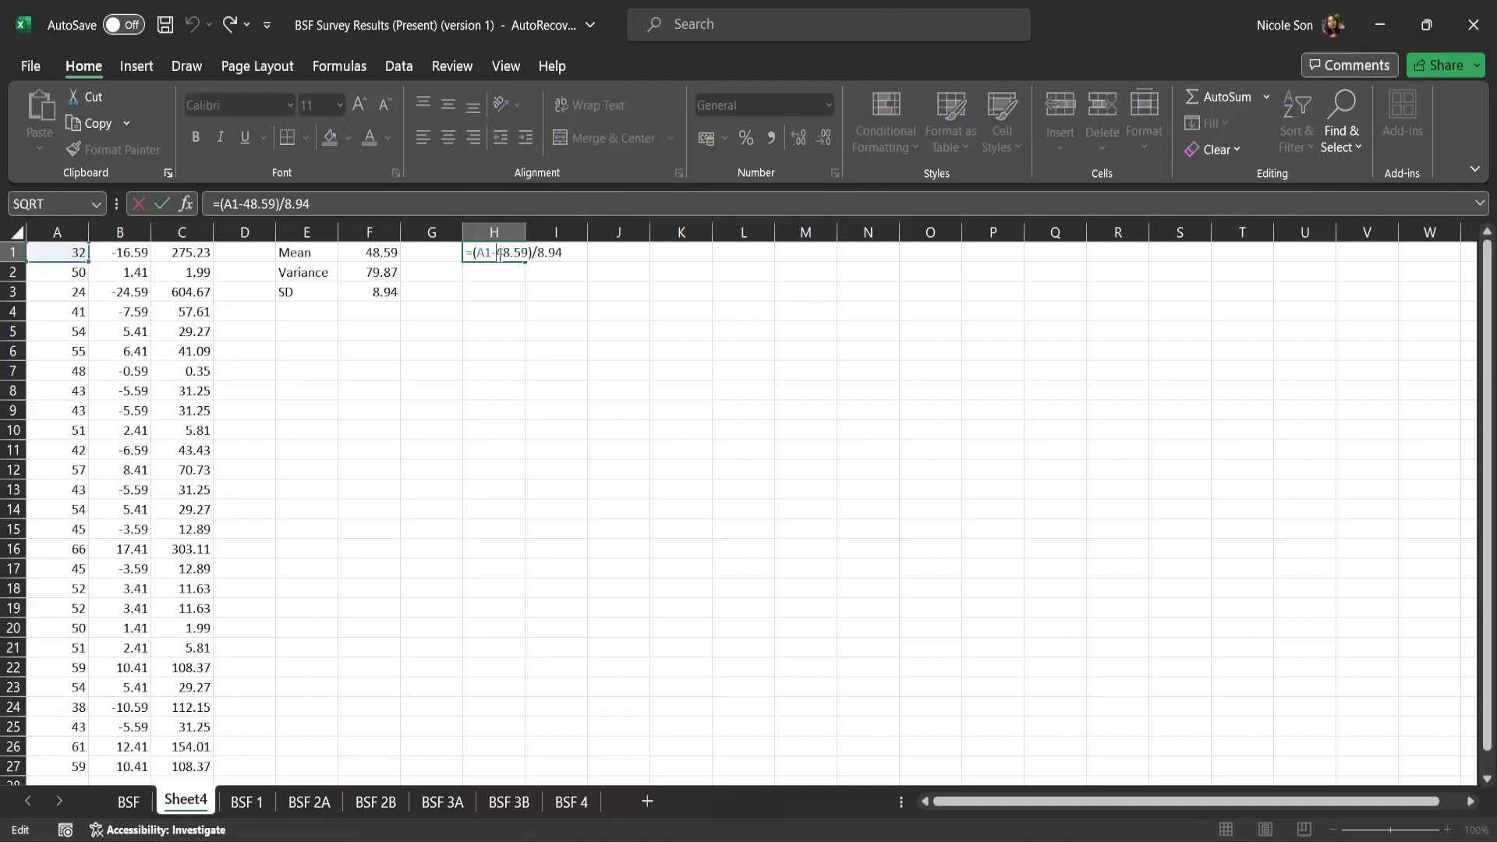
drag(474, 253, 531, 253)
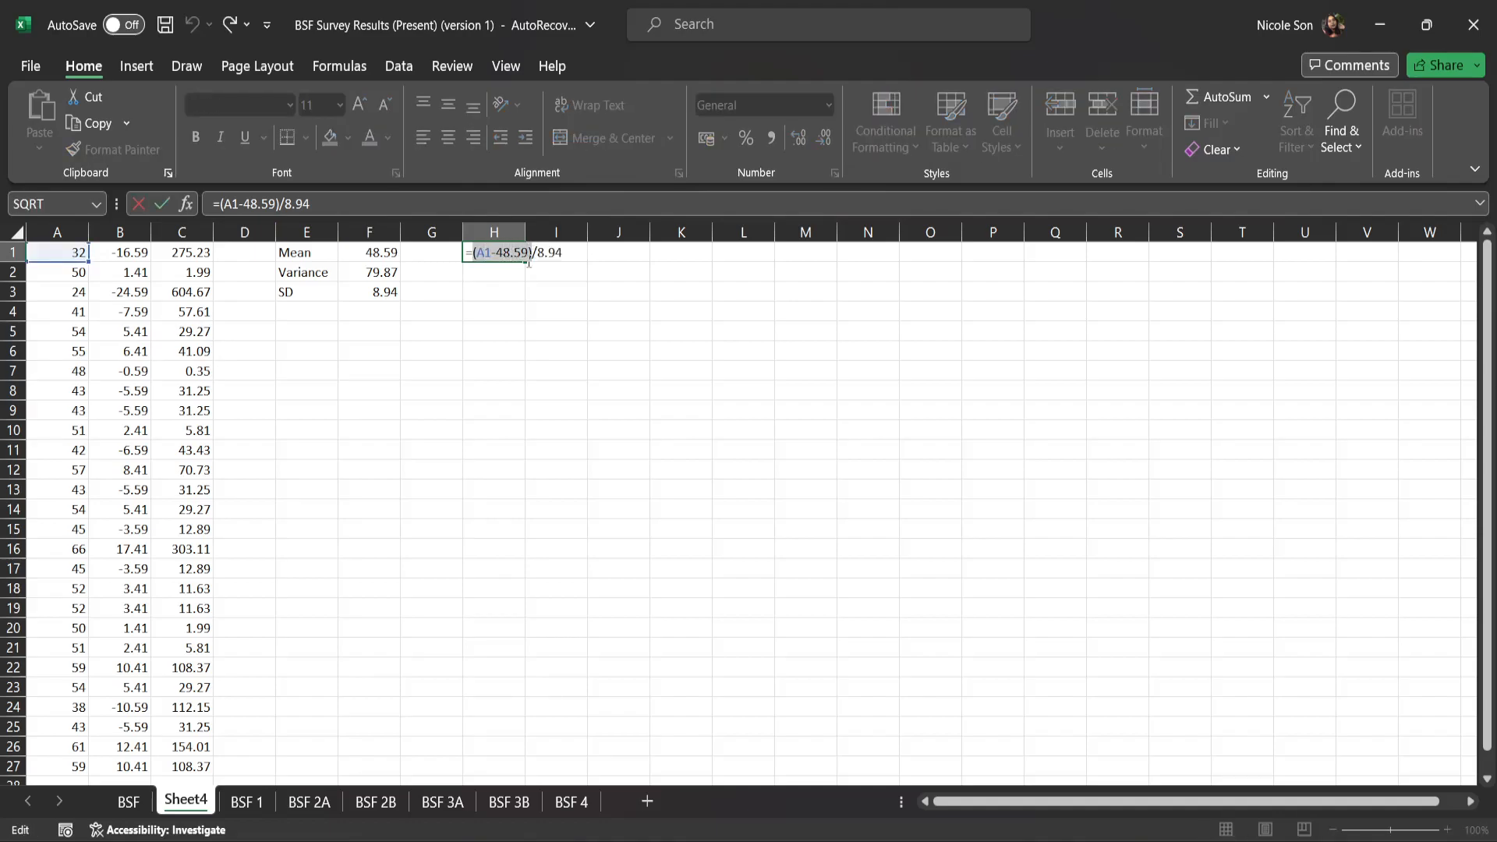
click(508, 272)
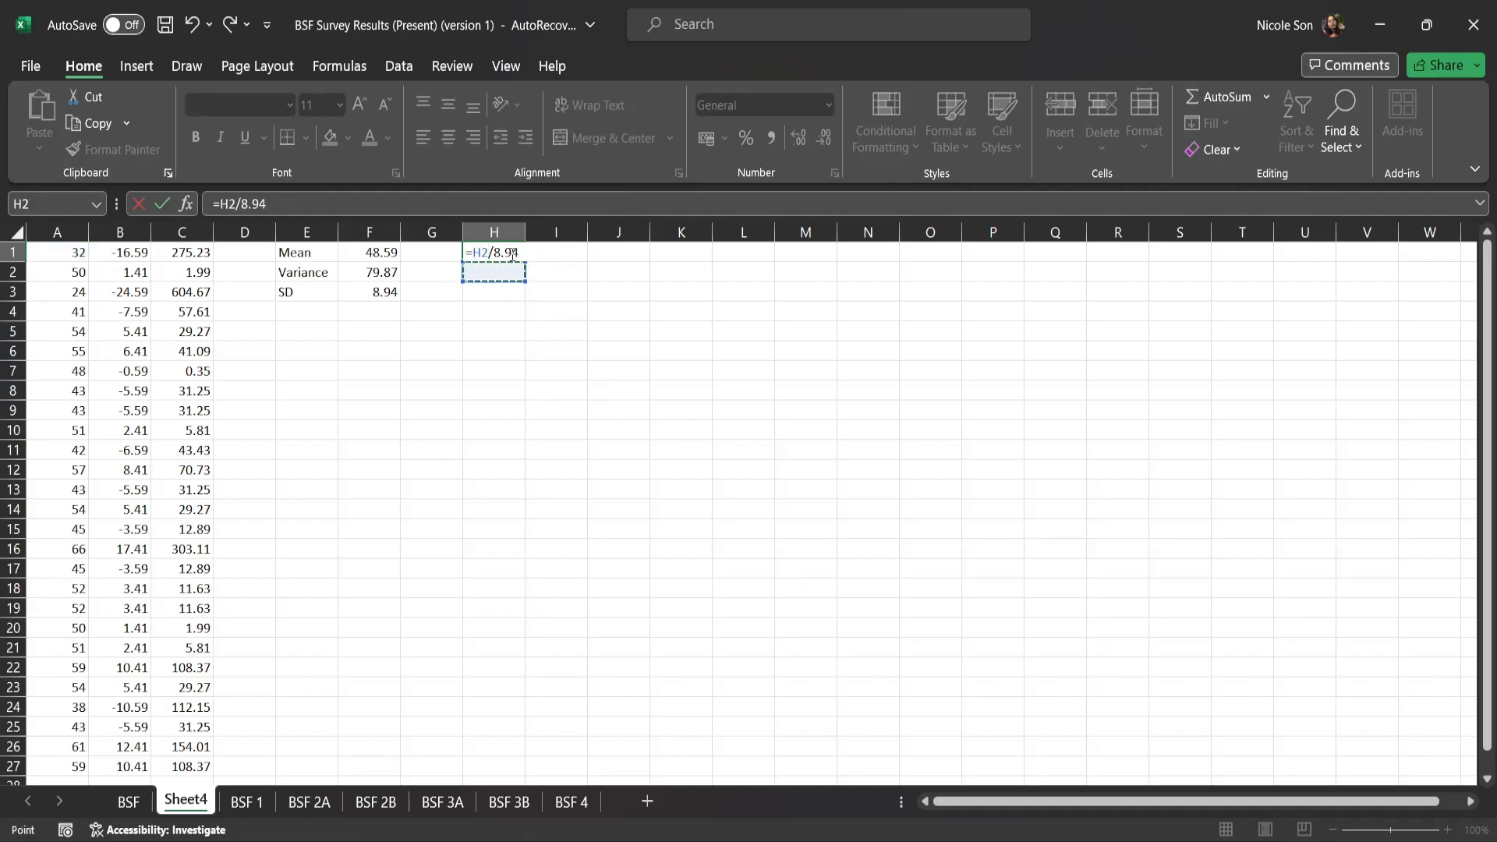
click(140, 204)
Show the z-score in H1 with two decimal places and fill its formula down to H27.
click(823, 149)
click(823, 149)
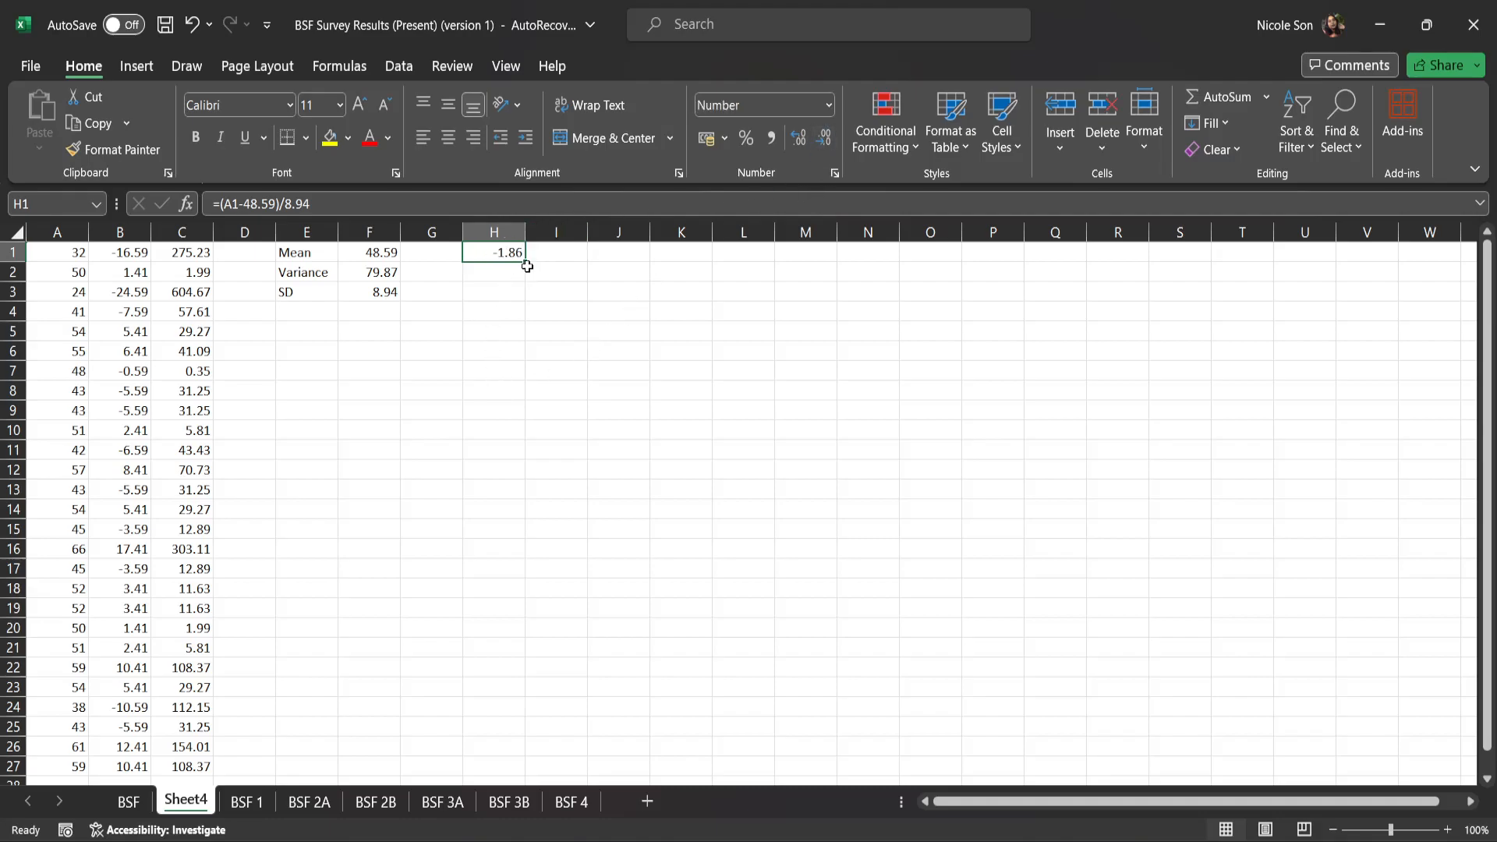
drag(527, 266, 535, 772)
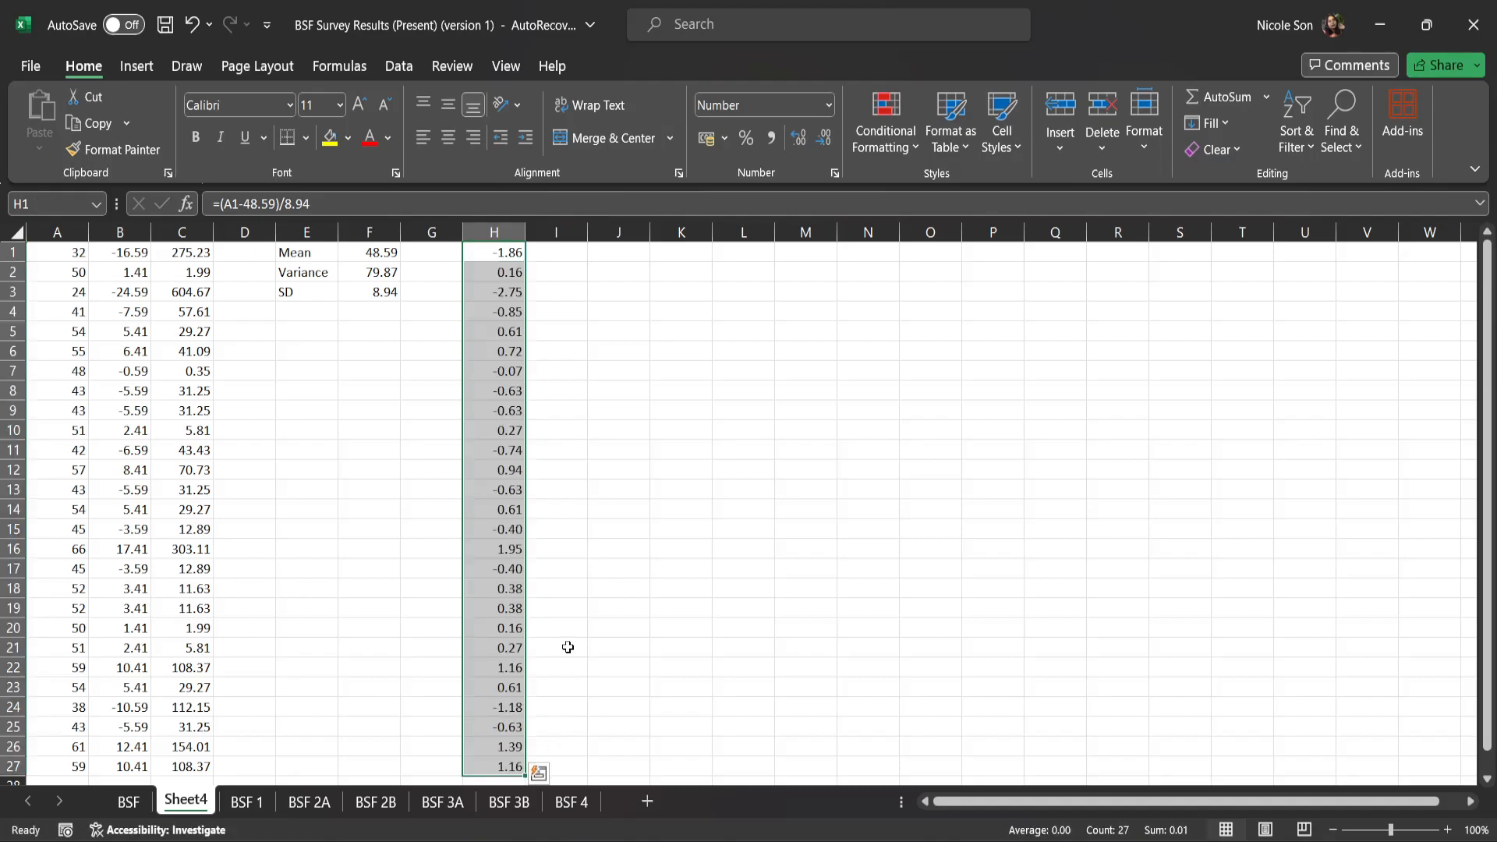
Examine the z-scores in column H and the formula in H1.
scroll(567, 647, down, 1)
scroll(593, 635, up, 1)
click(551, 261)
scroll(559, 505, down, 1)
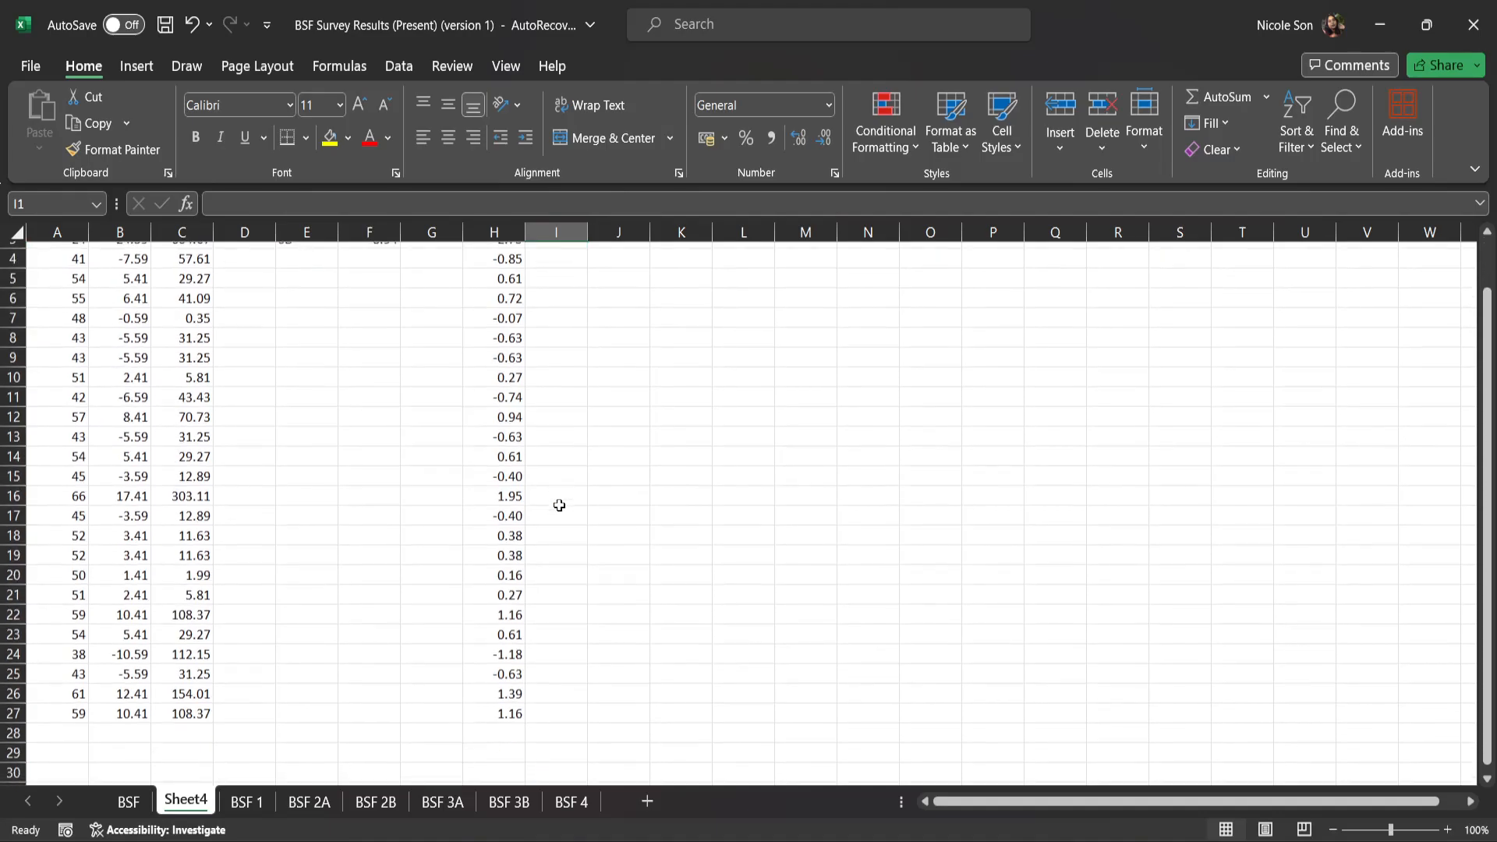
scroll(559, 505, up, 1)
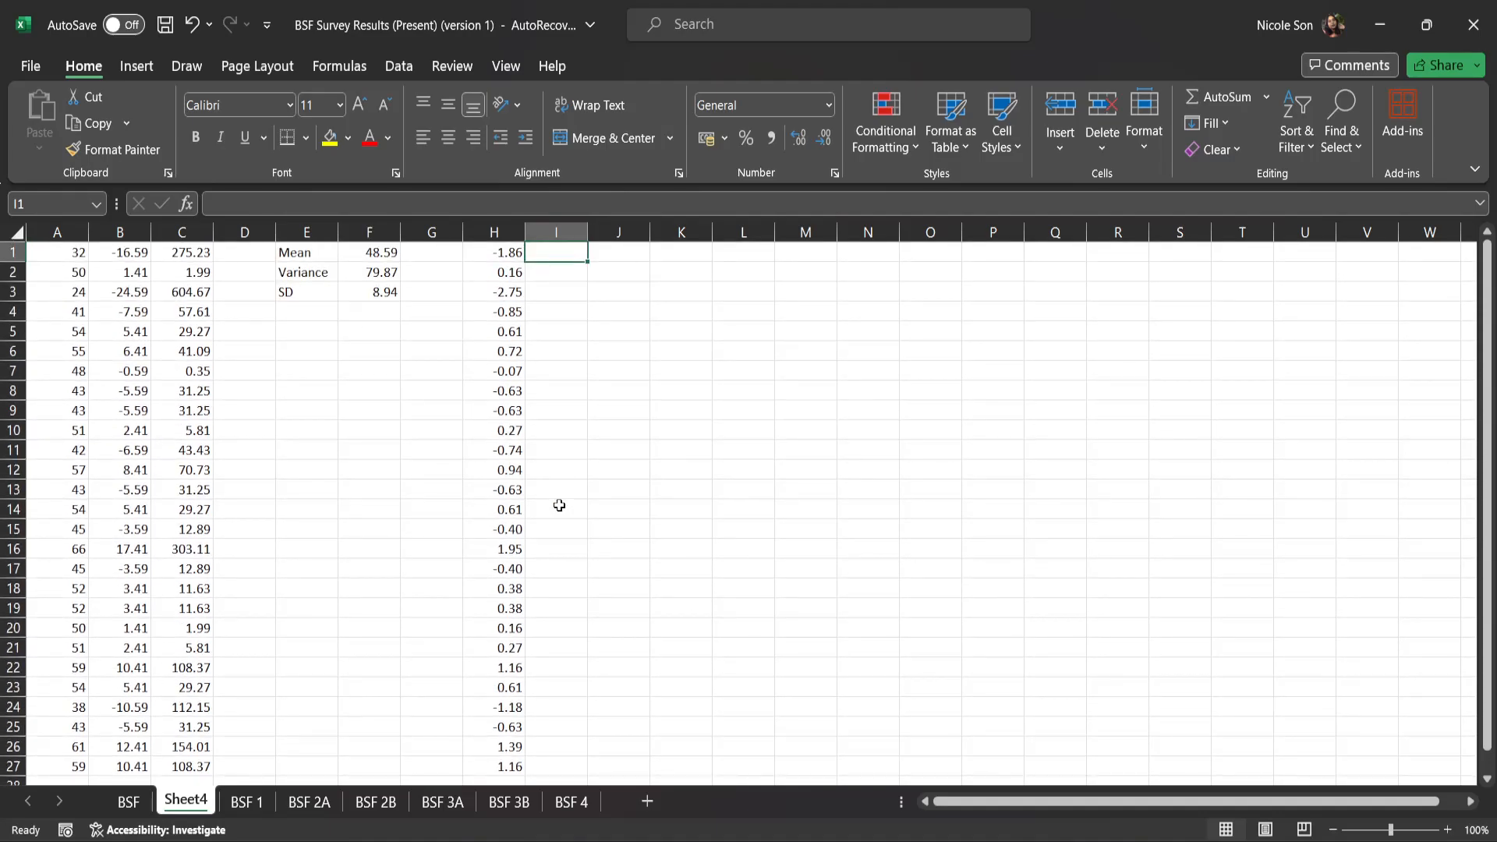
click(499, 254)
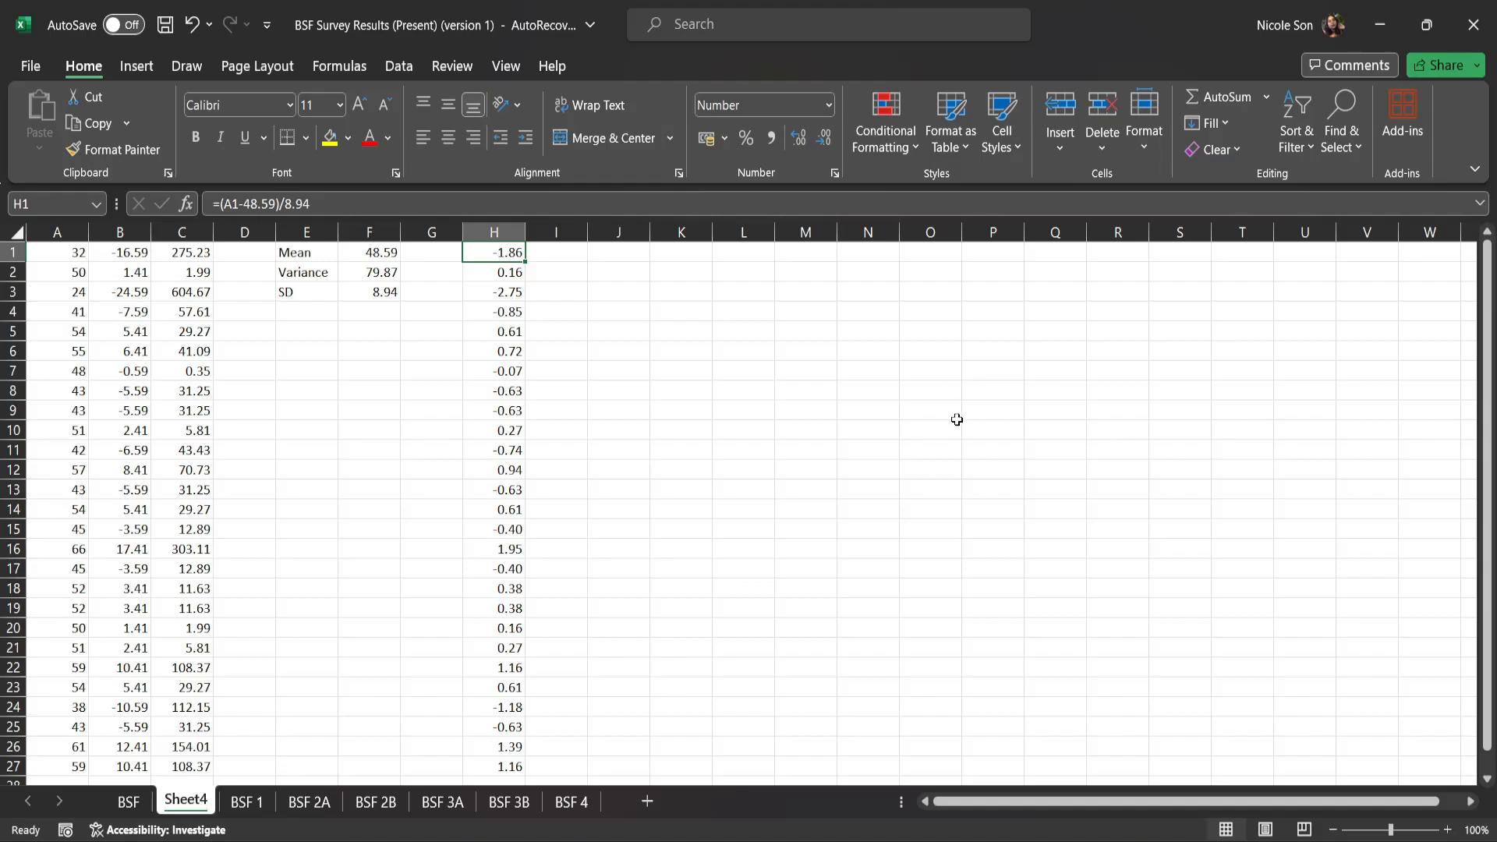
scroll(521, 616, down, 2)
scroll(516, 623, up, 2)
Copy the raw scores in A1:A27 and paste them into the first column of the SPSS Data Editor.
drag(48, 248, 67, 767)
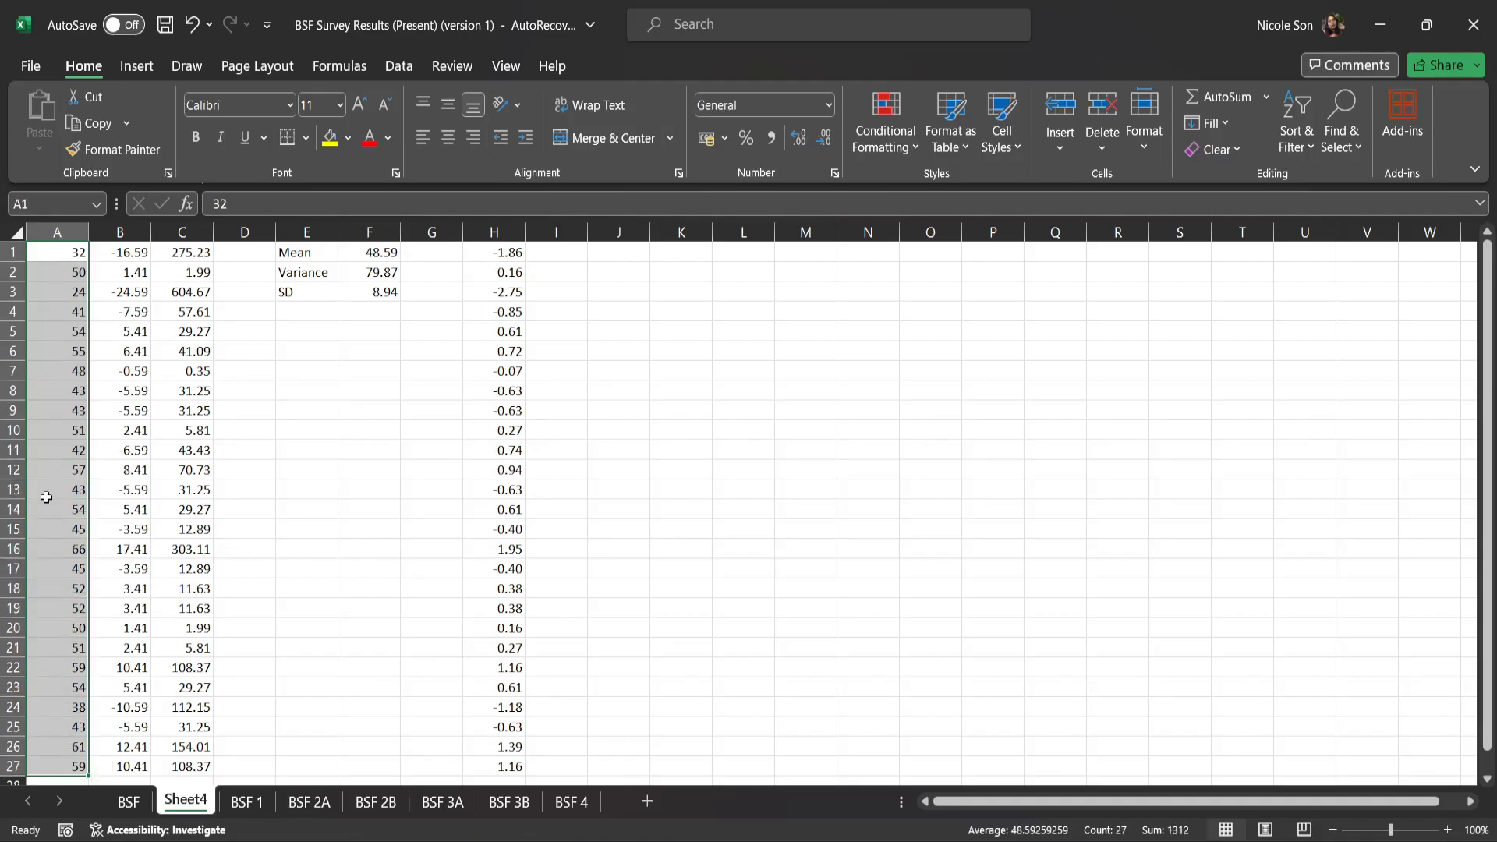
key(ctrl+c)
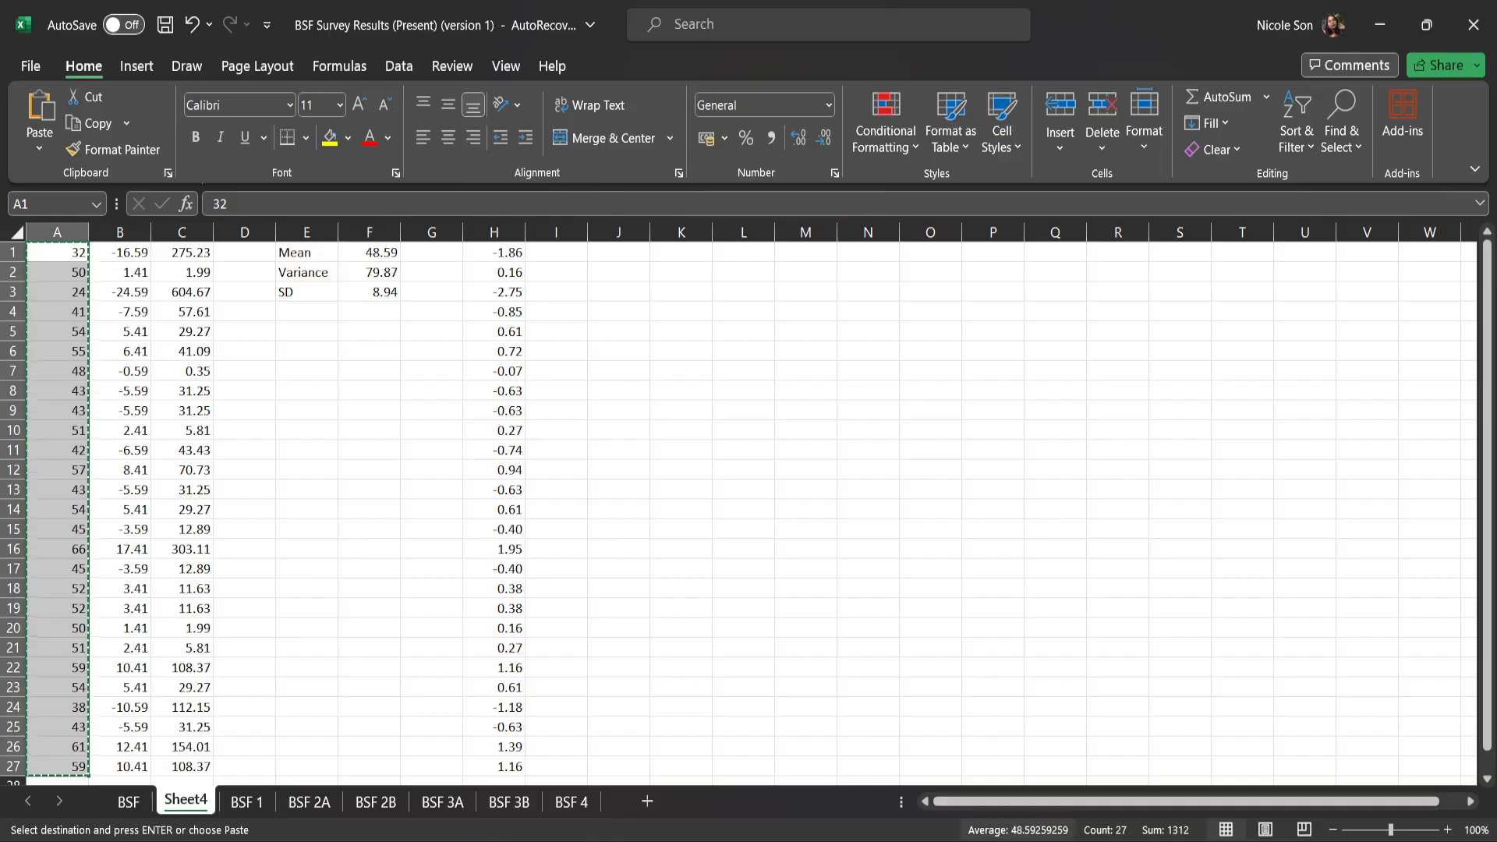
key(alt+Tab)
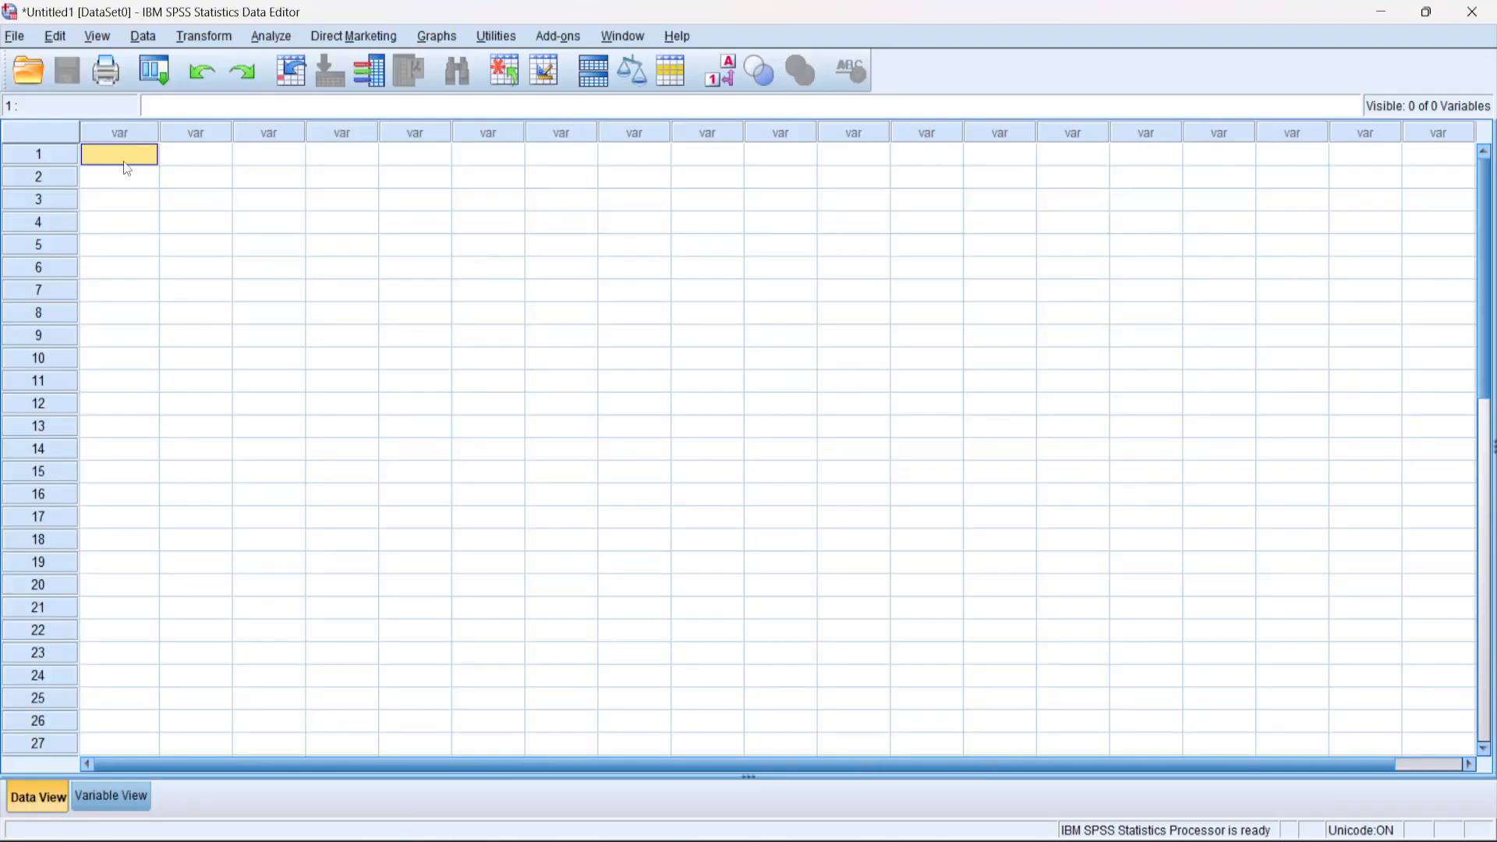
key(ctrl+v)
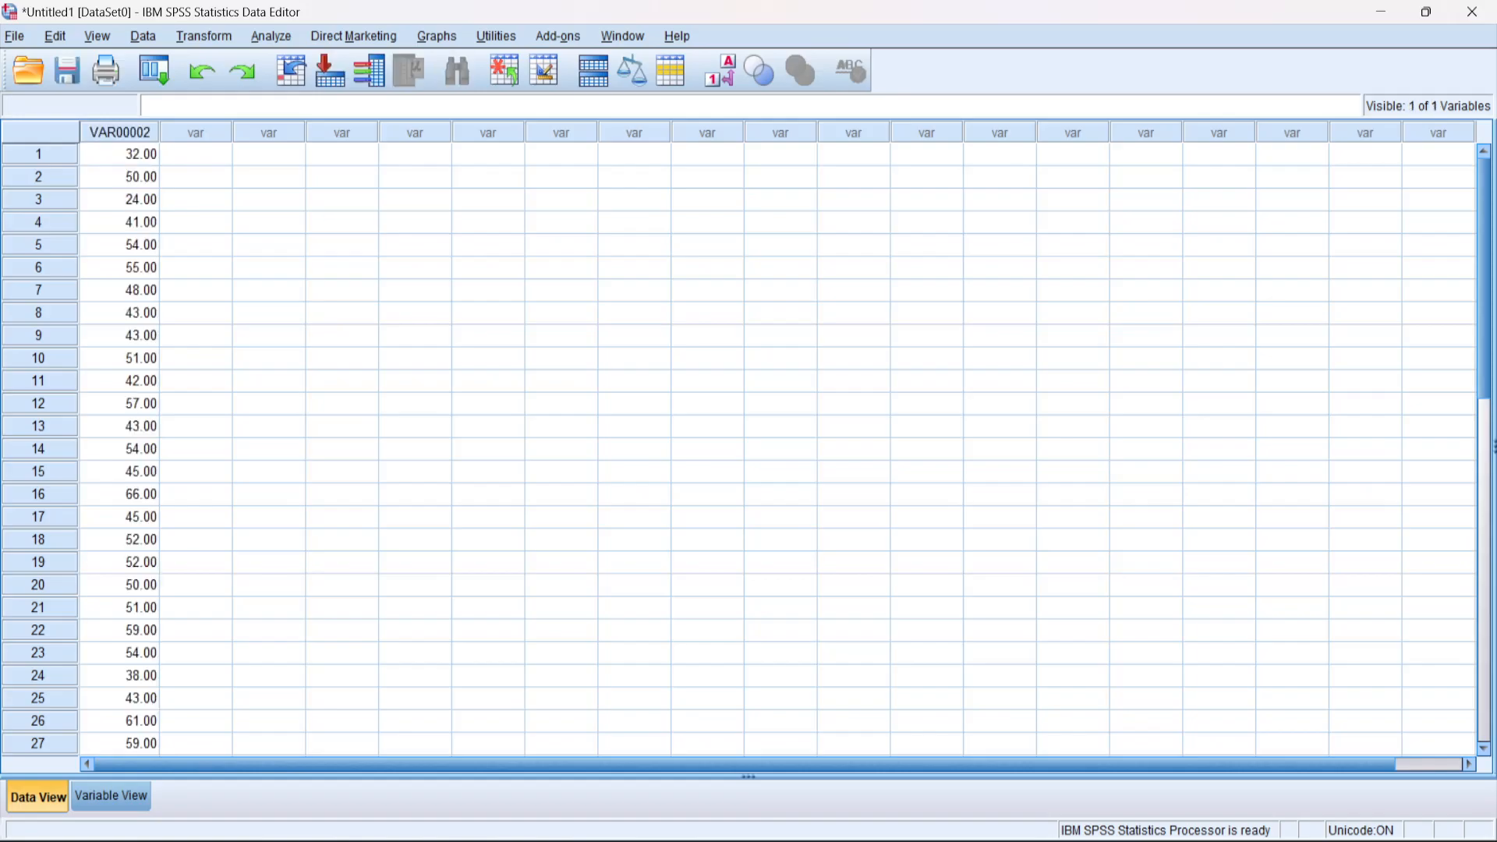
Rename the pasted variable firstyearextraversion and set its measurement level to Scale.
click(133, 800)
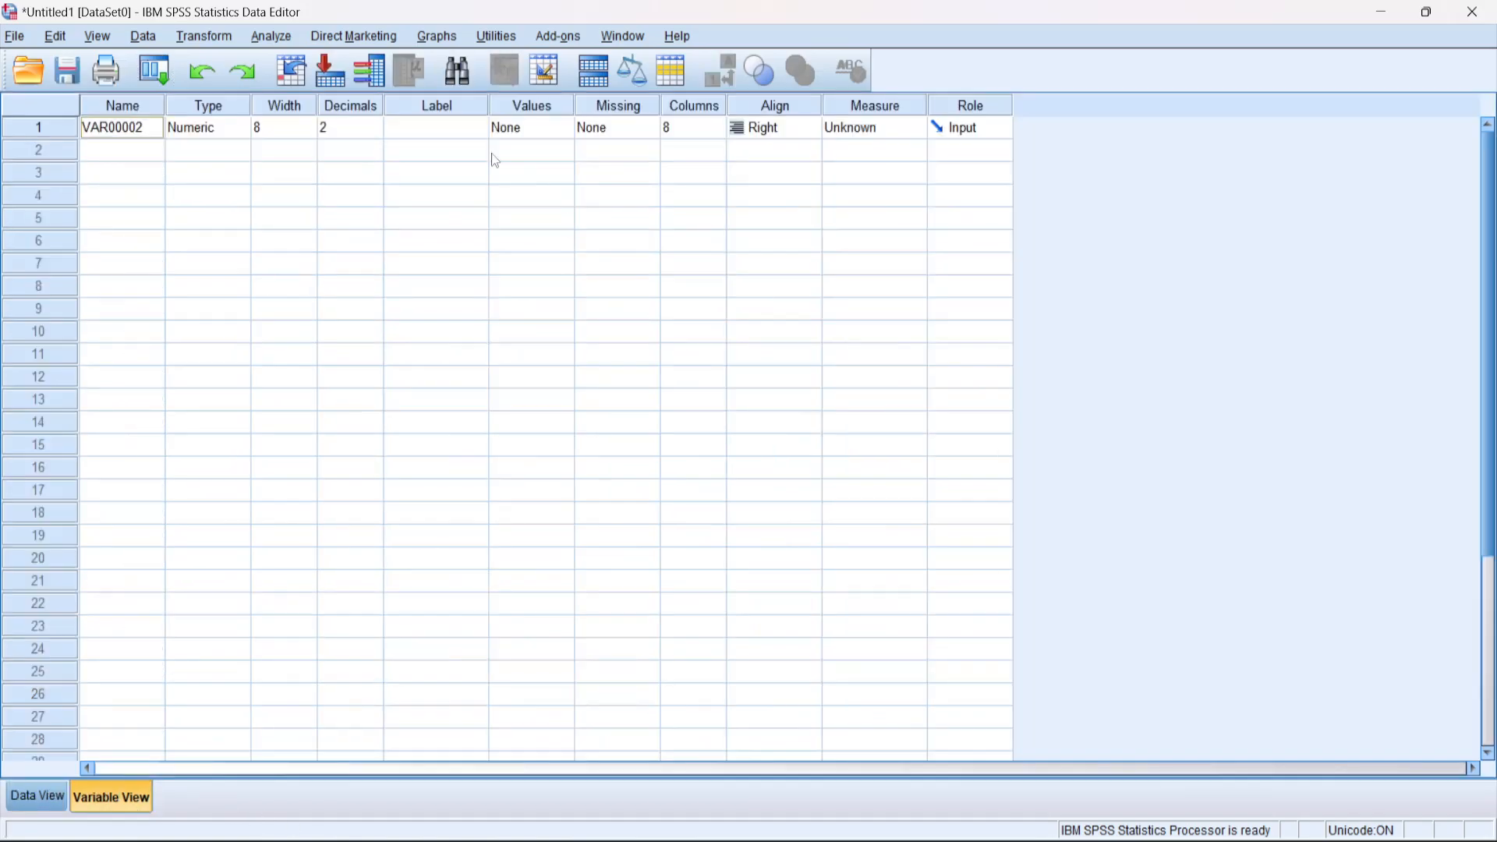
double_click(148, 130)
double_click(137, 129)
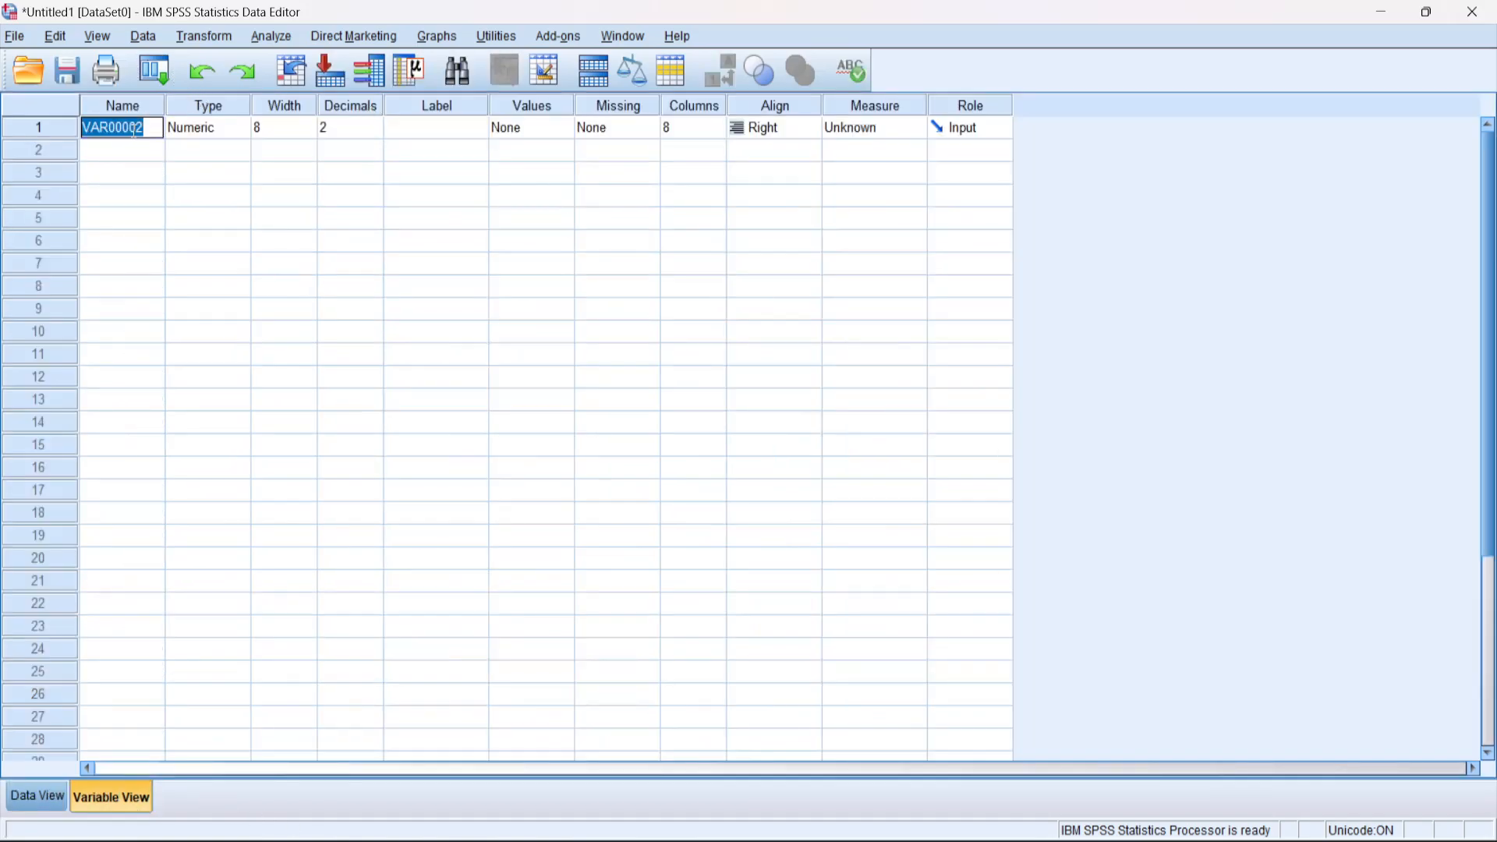
text(firstye)
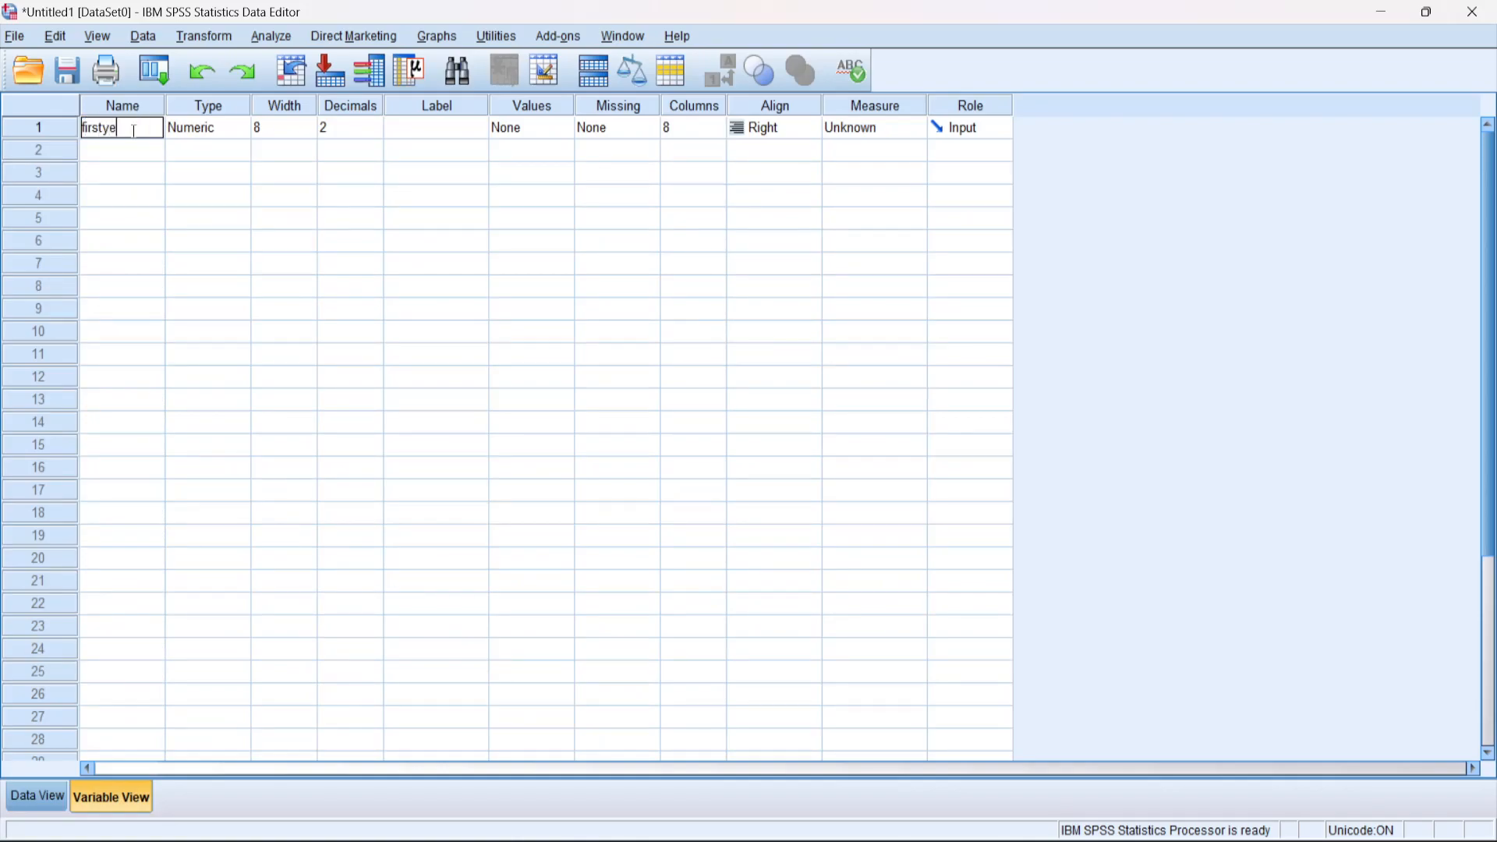
text(arextraver)
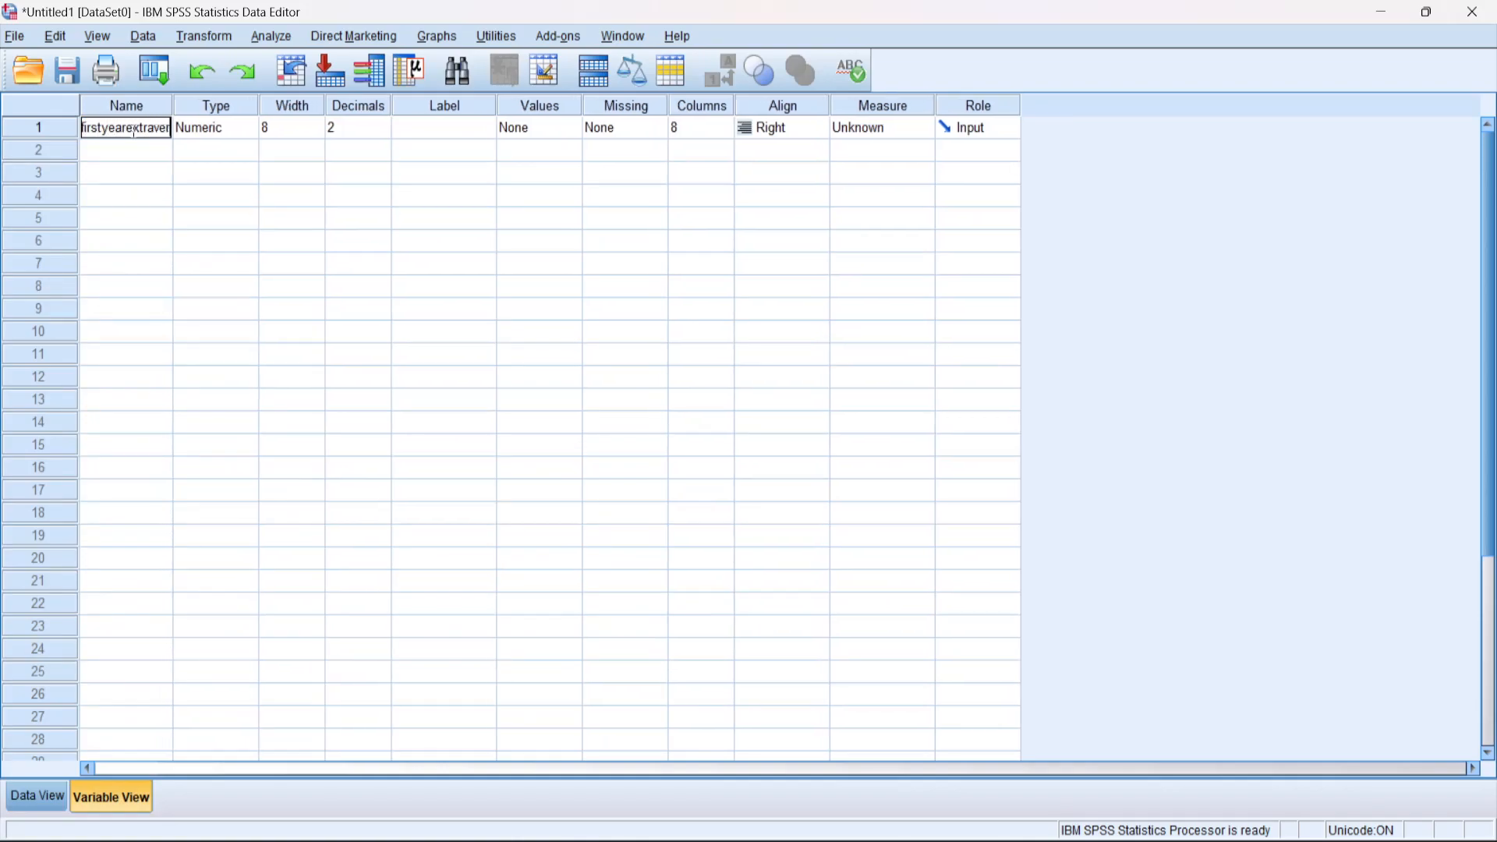
text(sion)
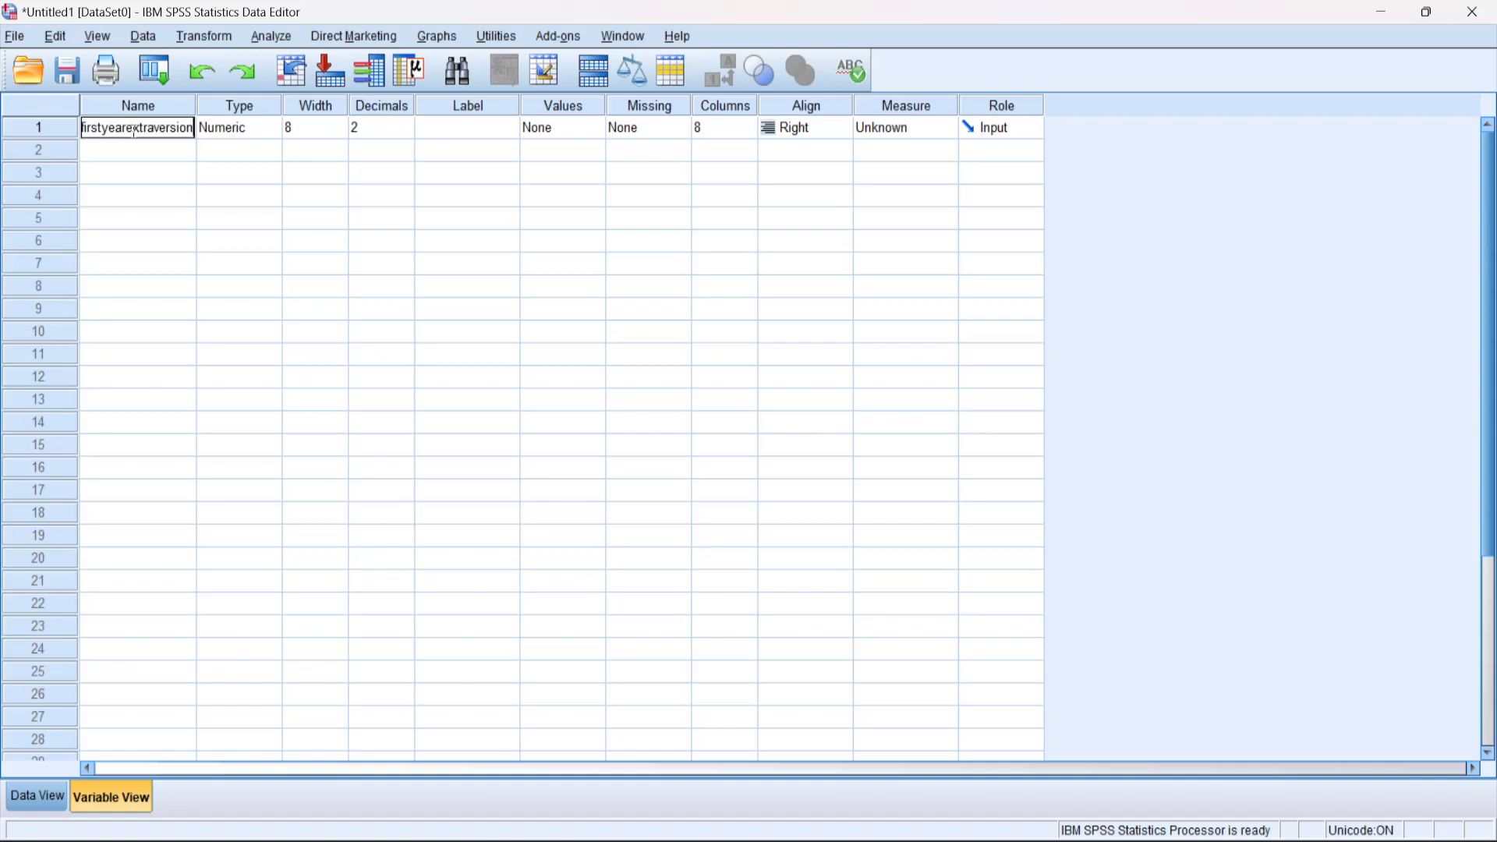
key(Return)
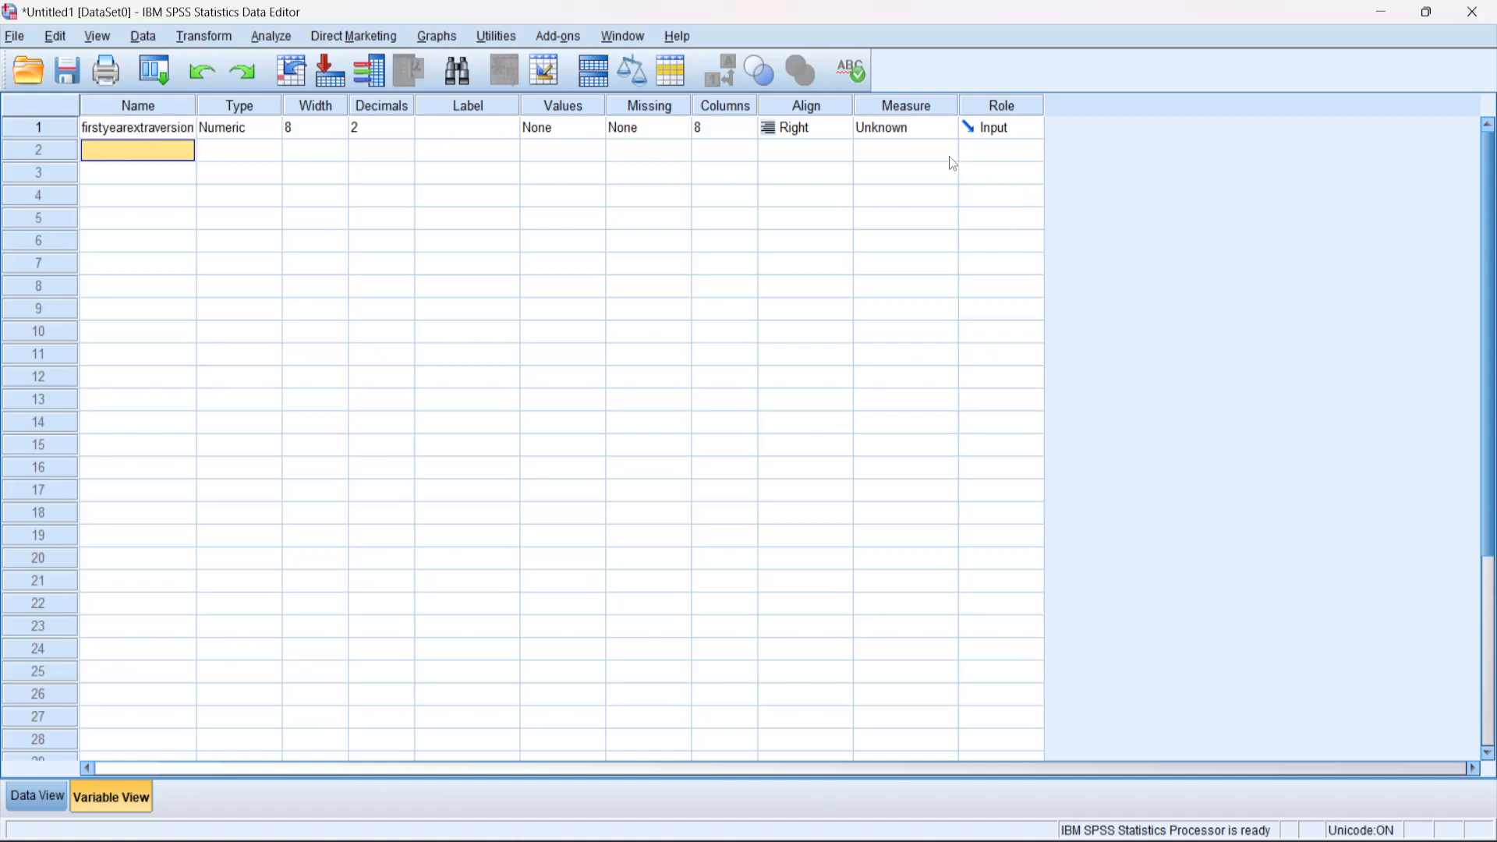
click(908, 134)
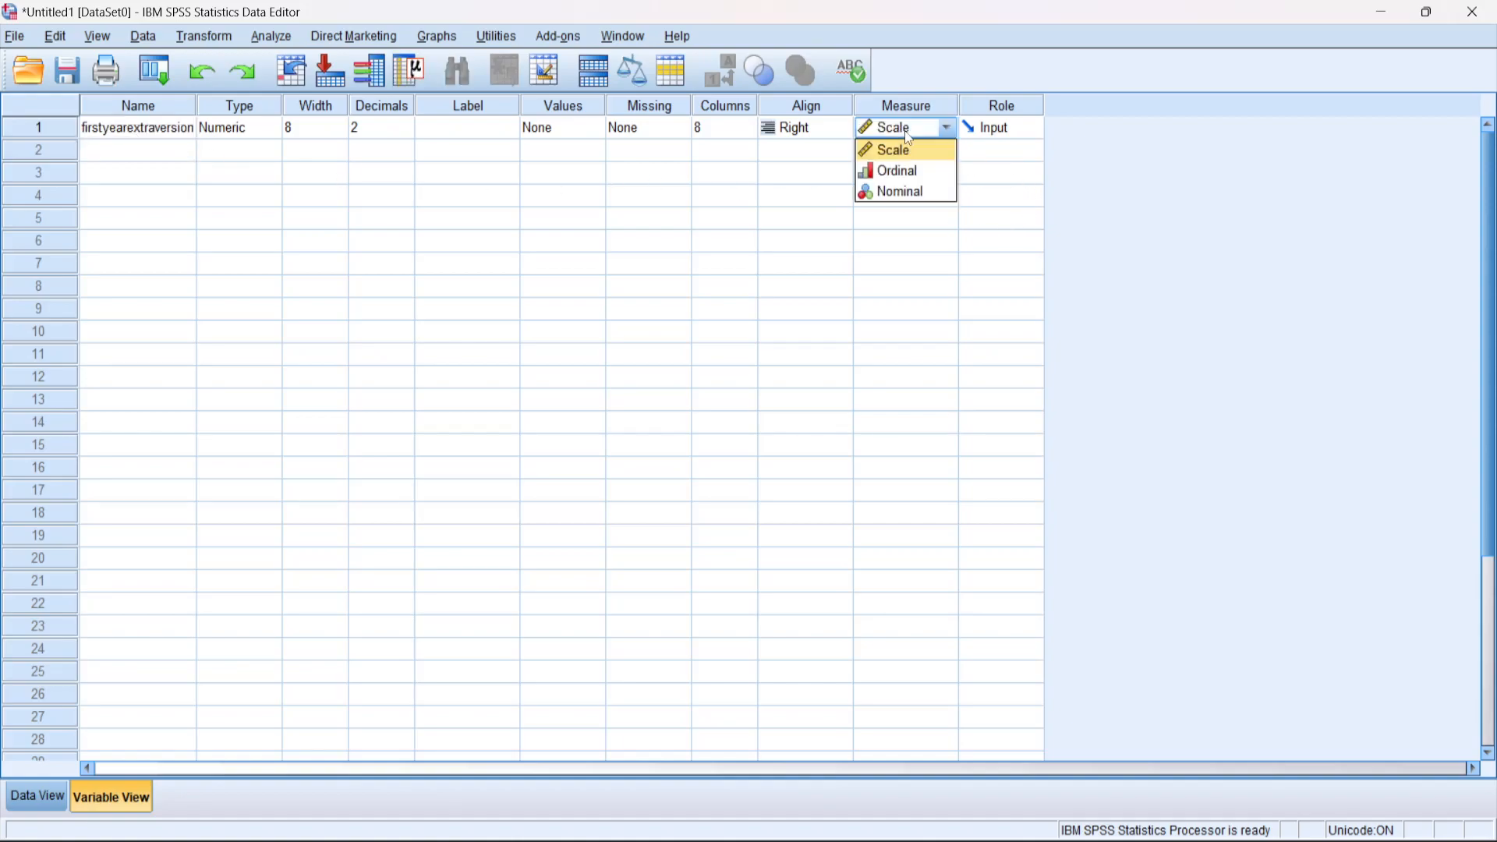
click(908, 150)
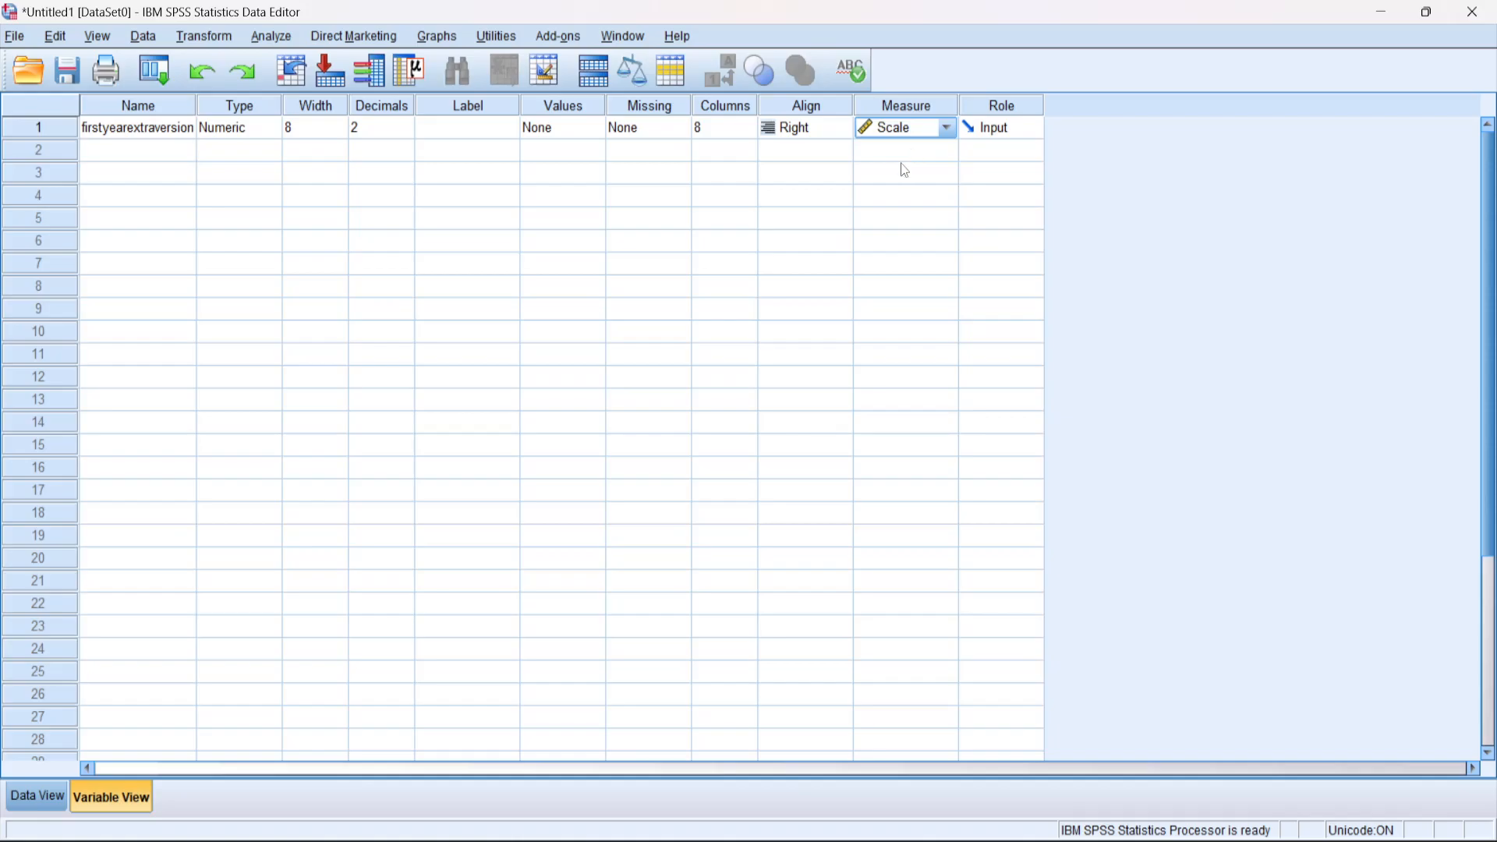
Start a Compute Variable transformation on the data with zscores as the target variable.
click(17, 798)
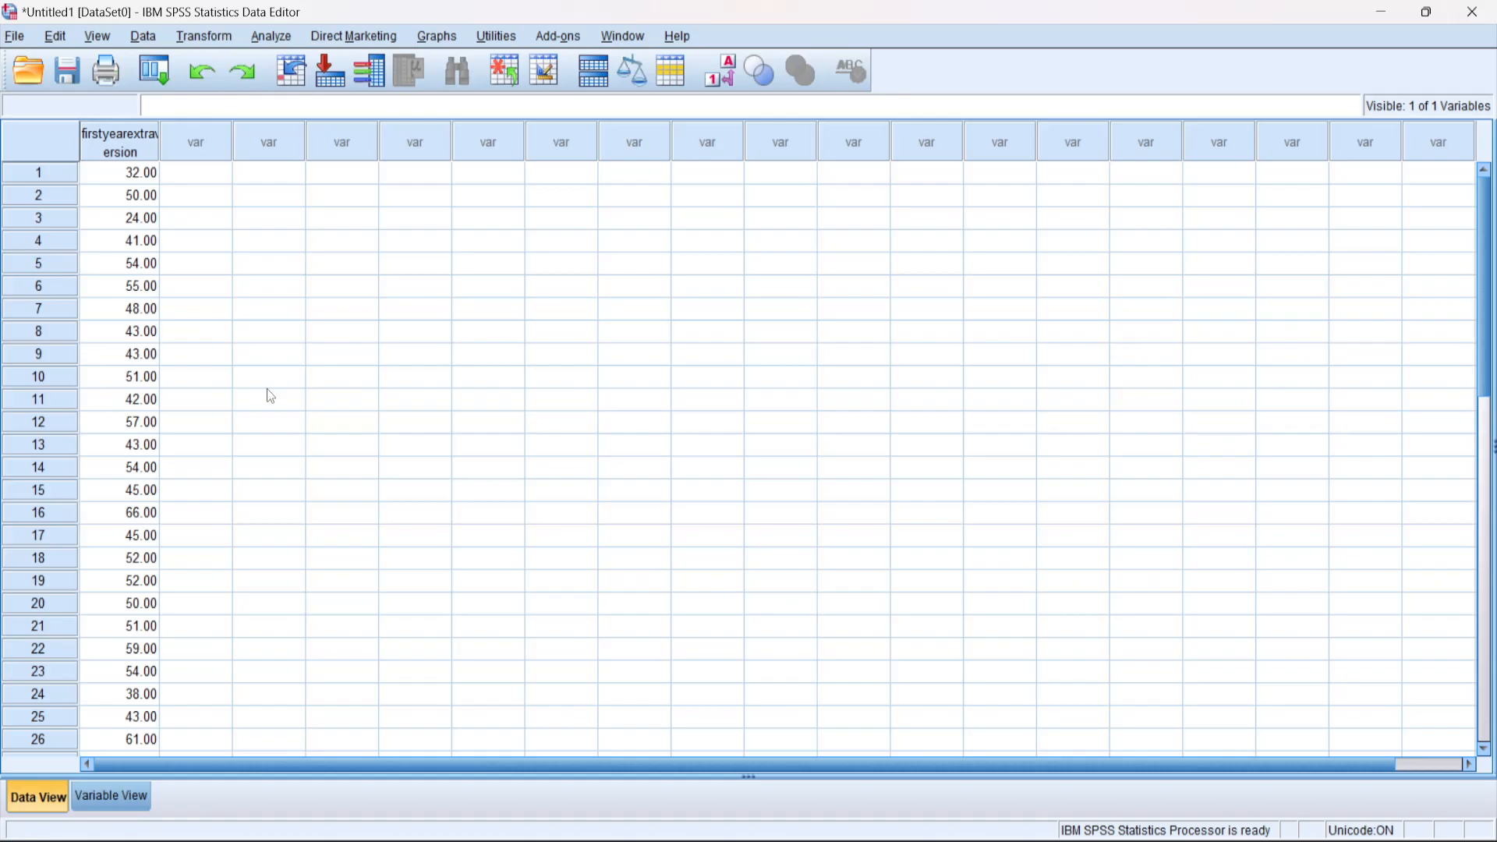
click(204, 36)
click(212, 63)
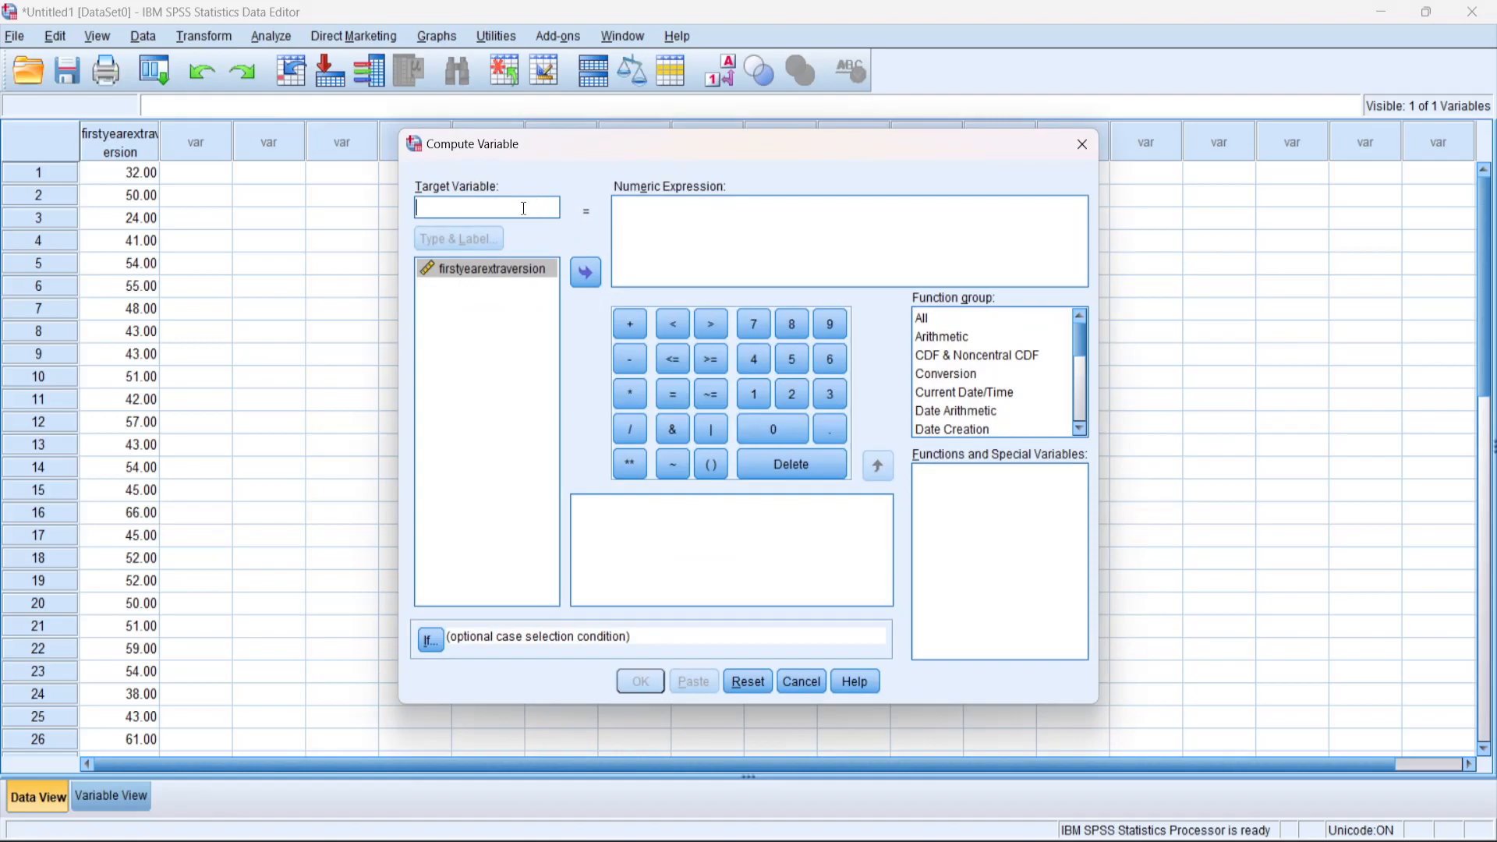
text(z)
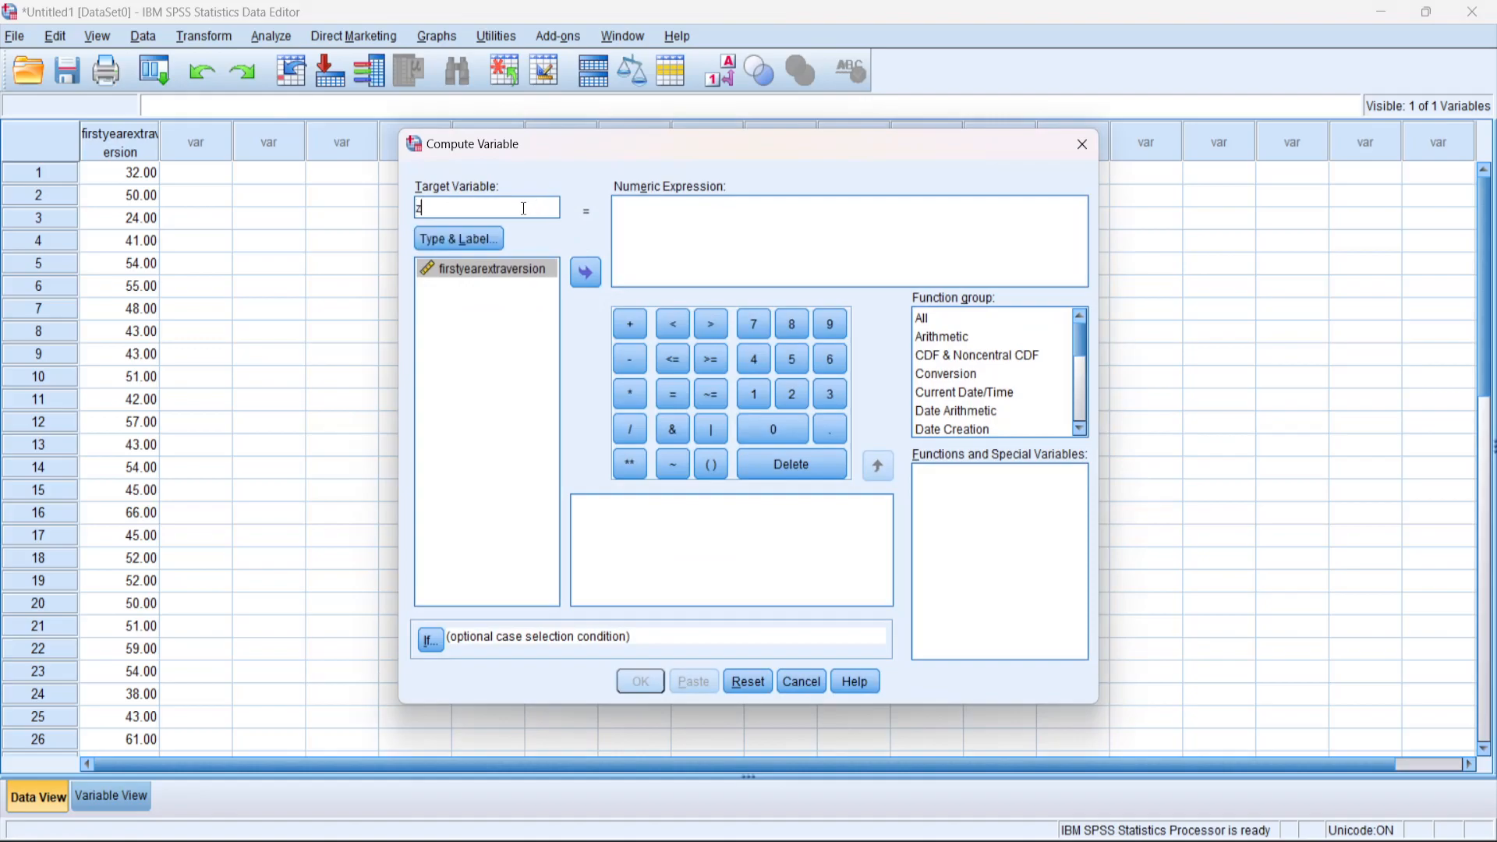
text(scores)
Enter (firstyearextraversion - 48.59) in parentheses as the start of the numeric expression for zscores.
click(669, 208)
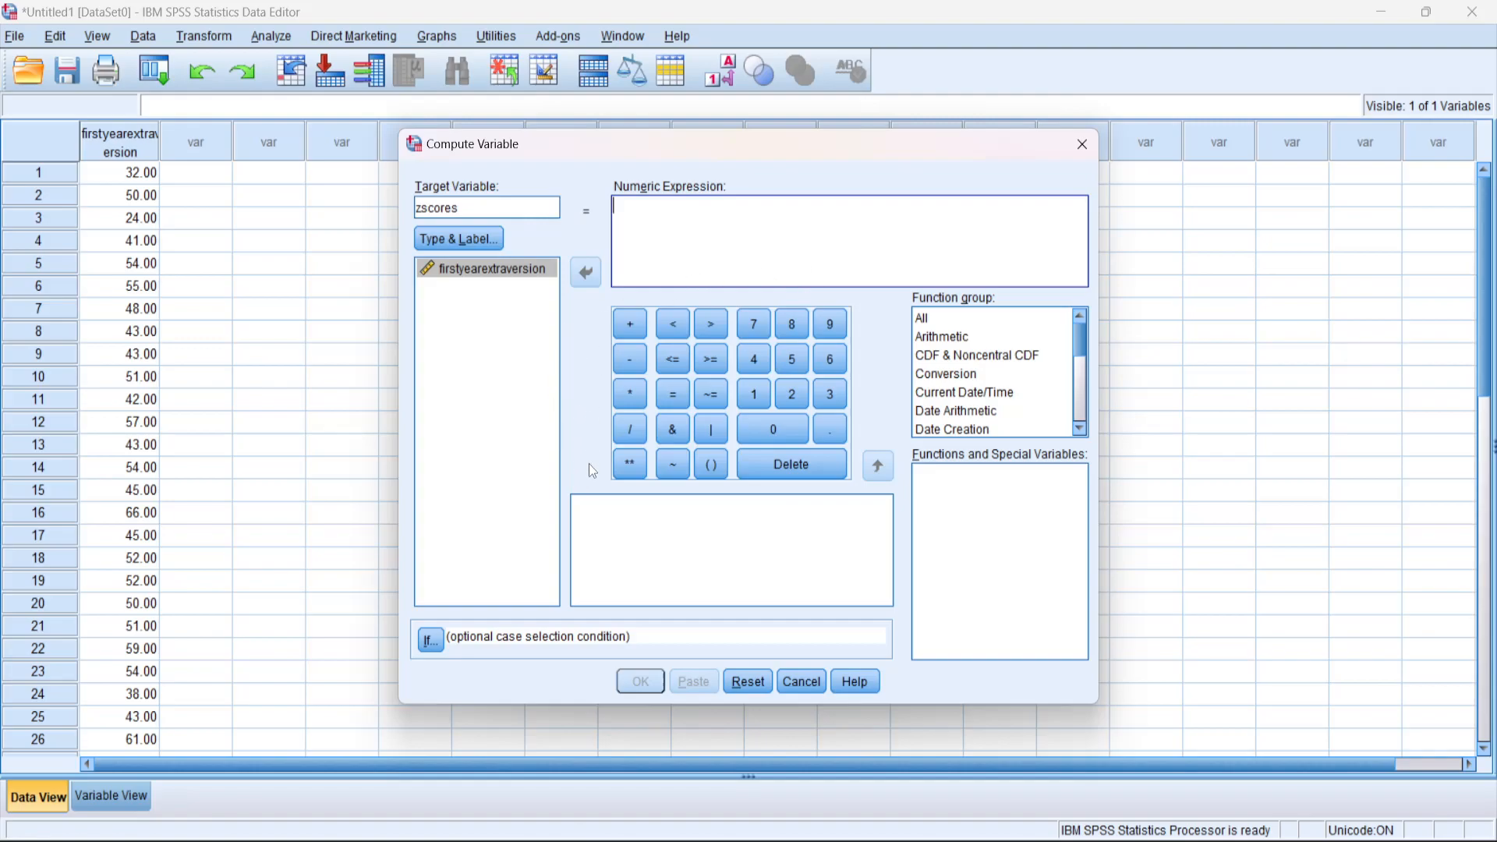
click(715, 471)
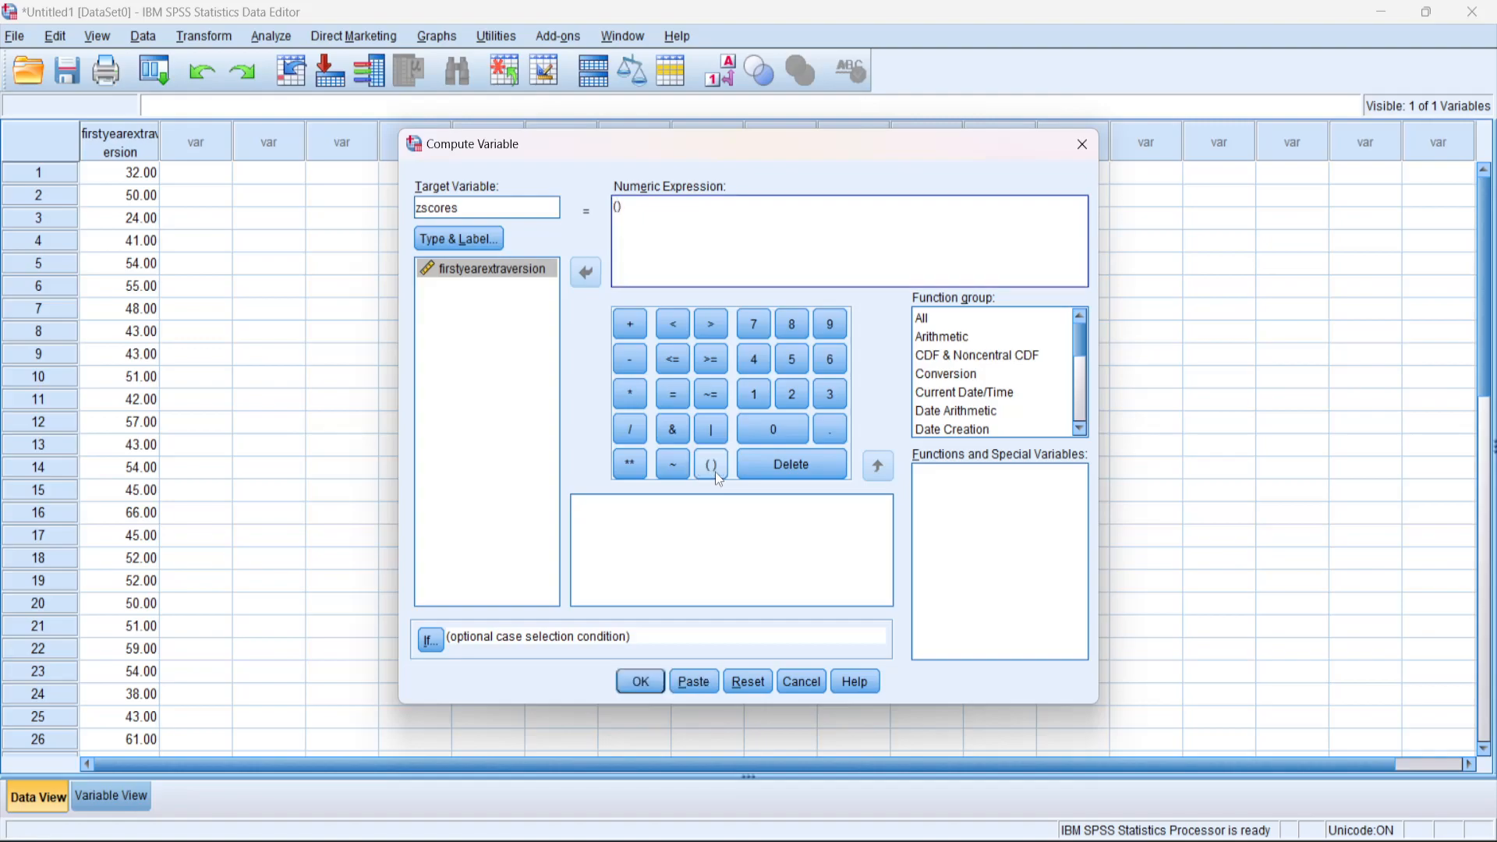
click(513, 273)
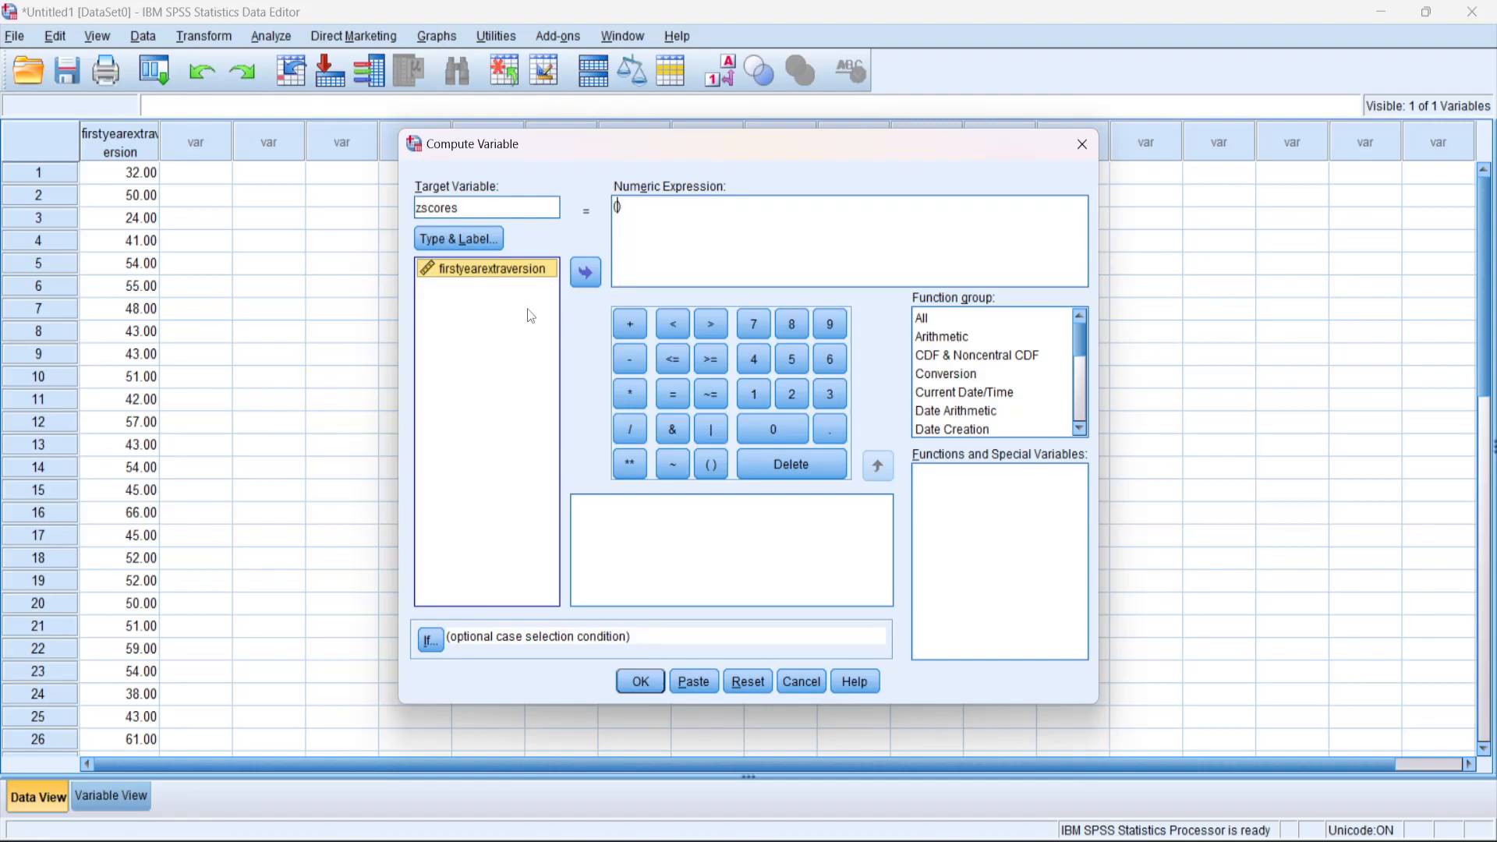
click(581, 279)
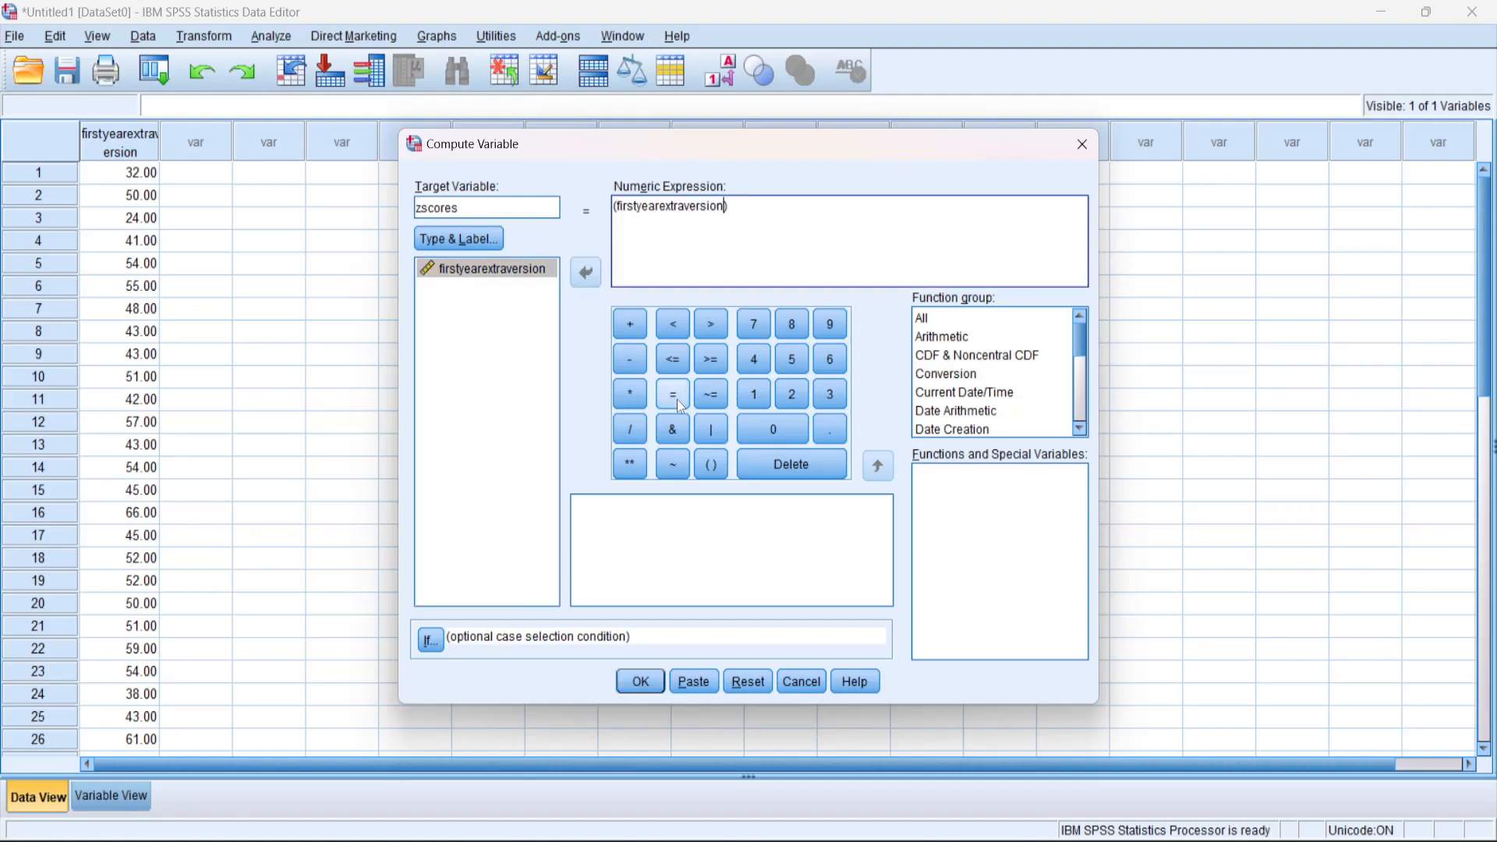
click(632, 368)
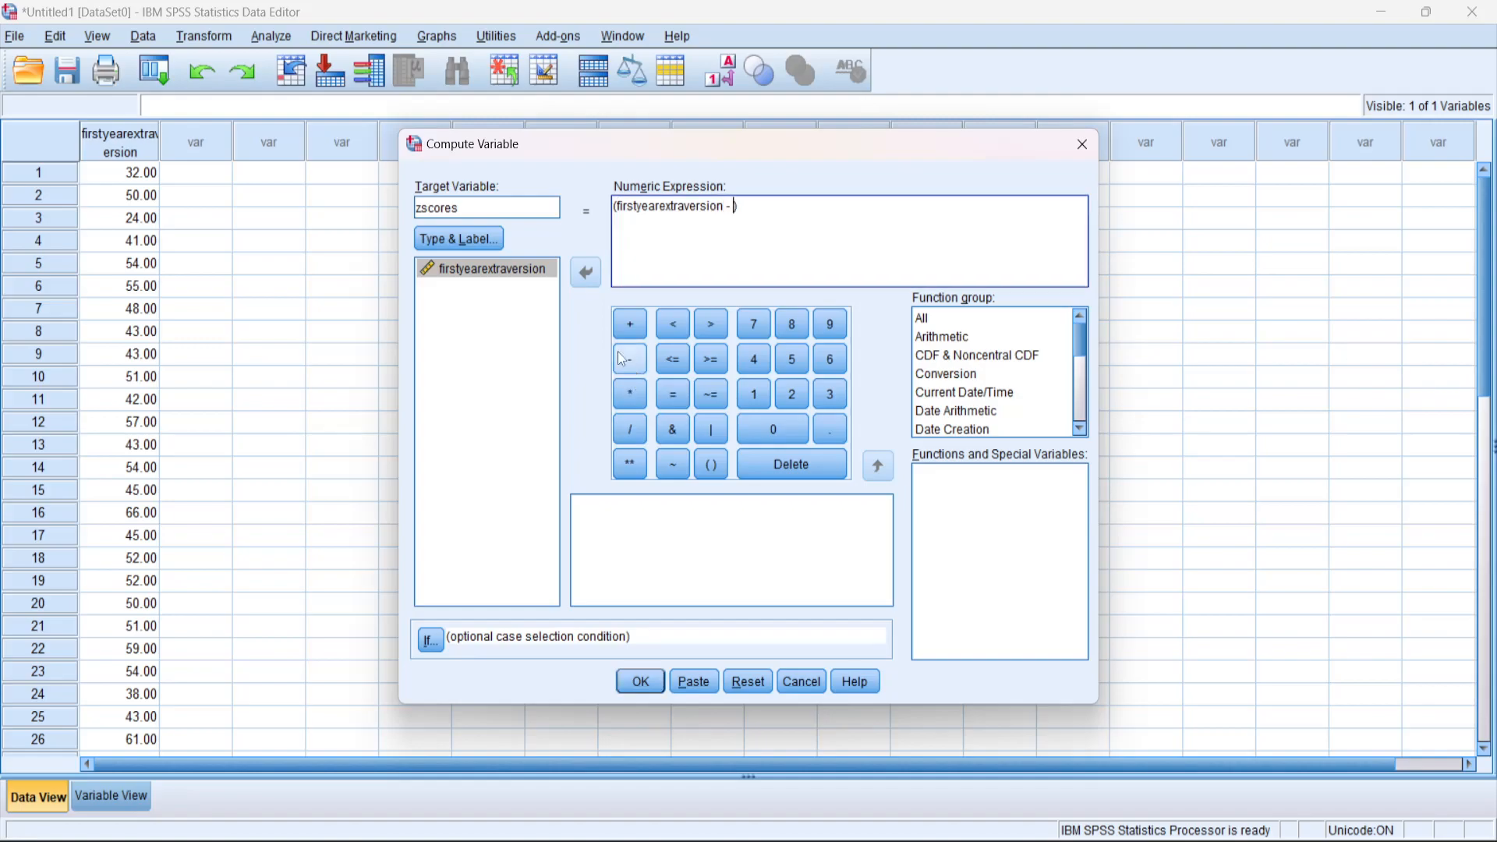
text(48.59)
click(788, 210)
Divide the expression by the SD from the Excel sheet, 8.94, then run the computation and minimise the output viewer.
click(633, 431)
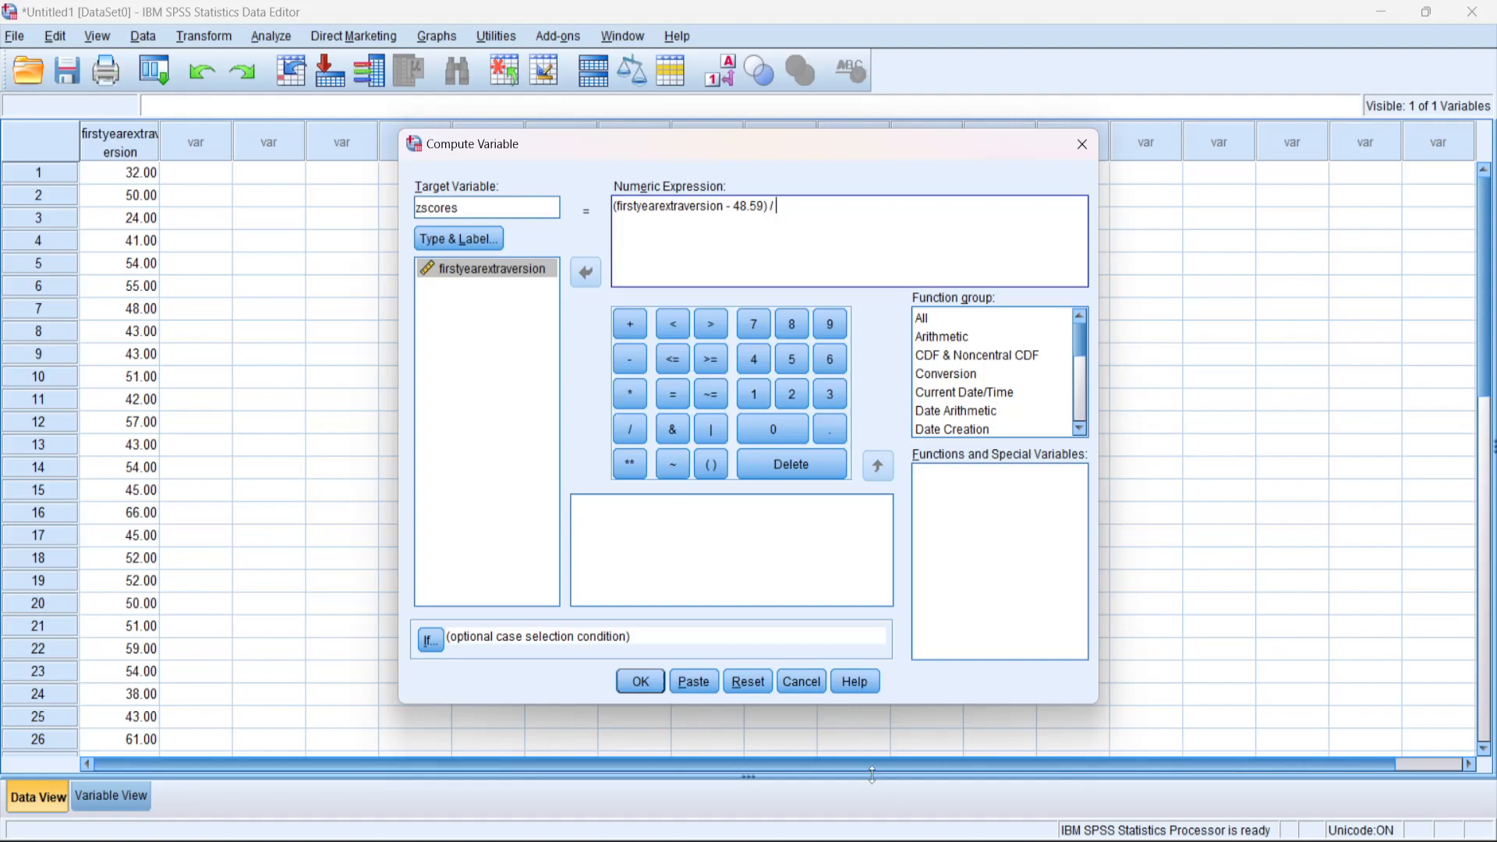
click(900, 828)
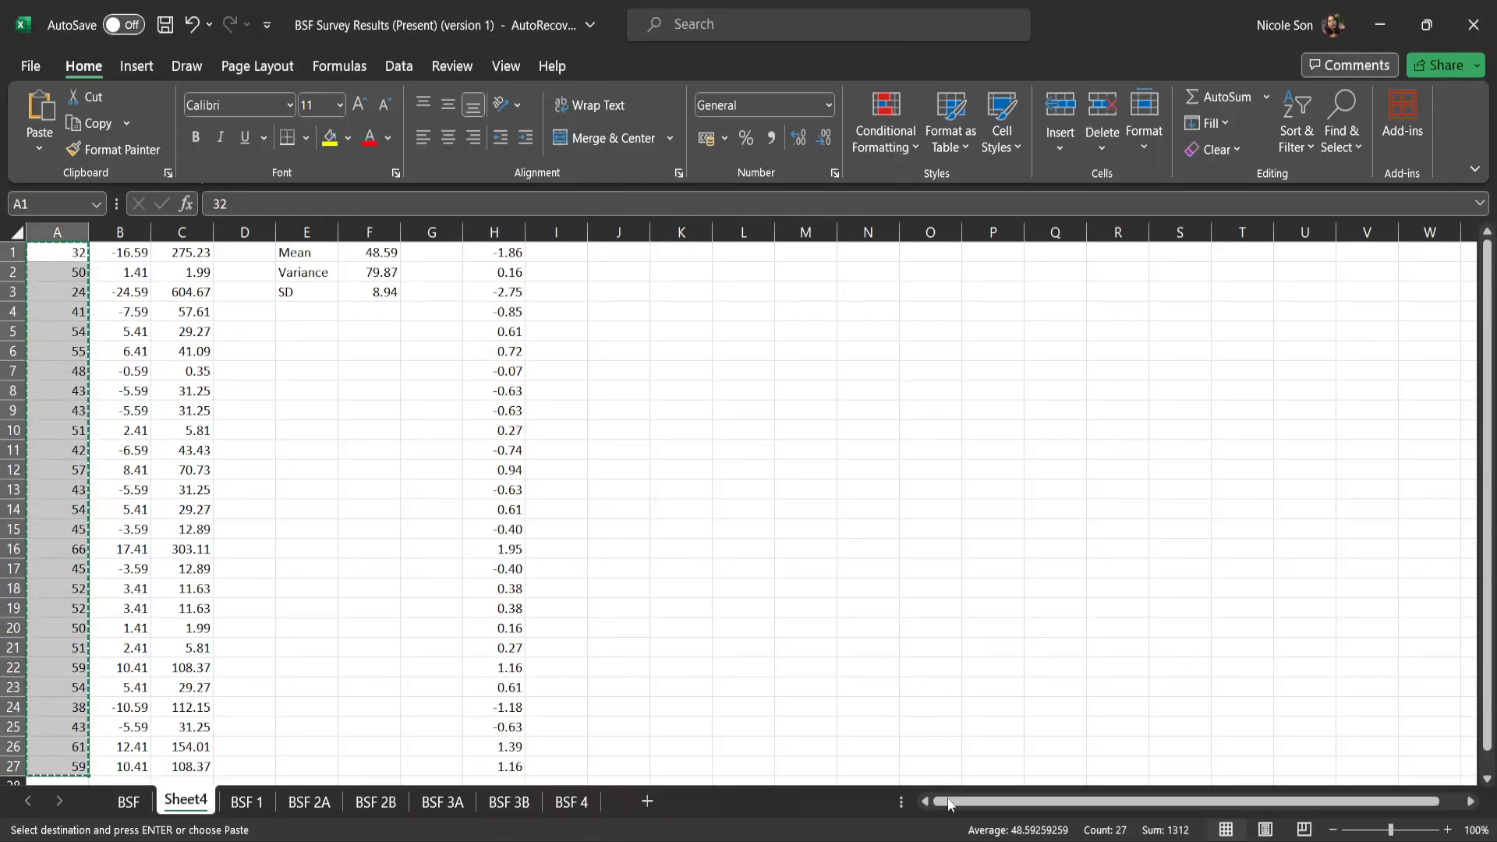
click(898, 832)
click(803, 323)
click(842, 438)
click(829, 326)
click(751, 361)
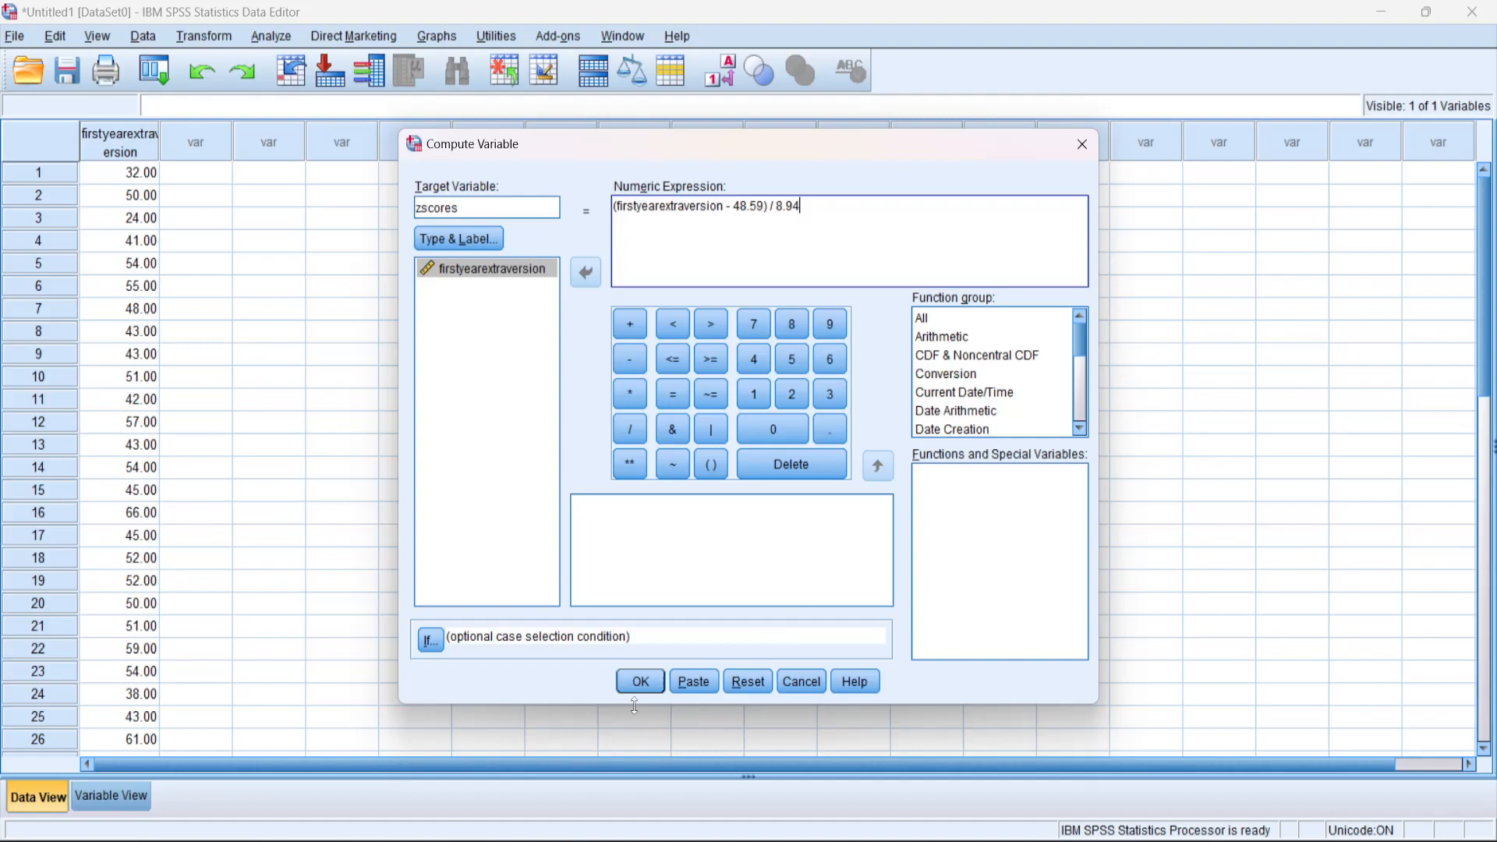
click(640, 682)
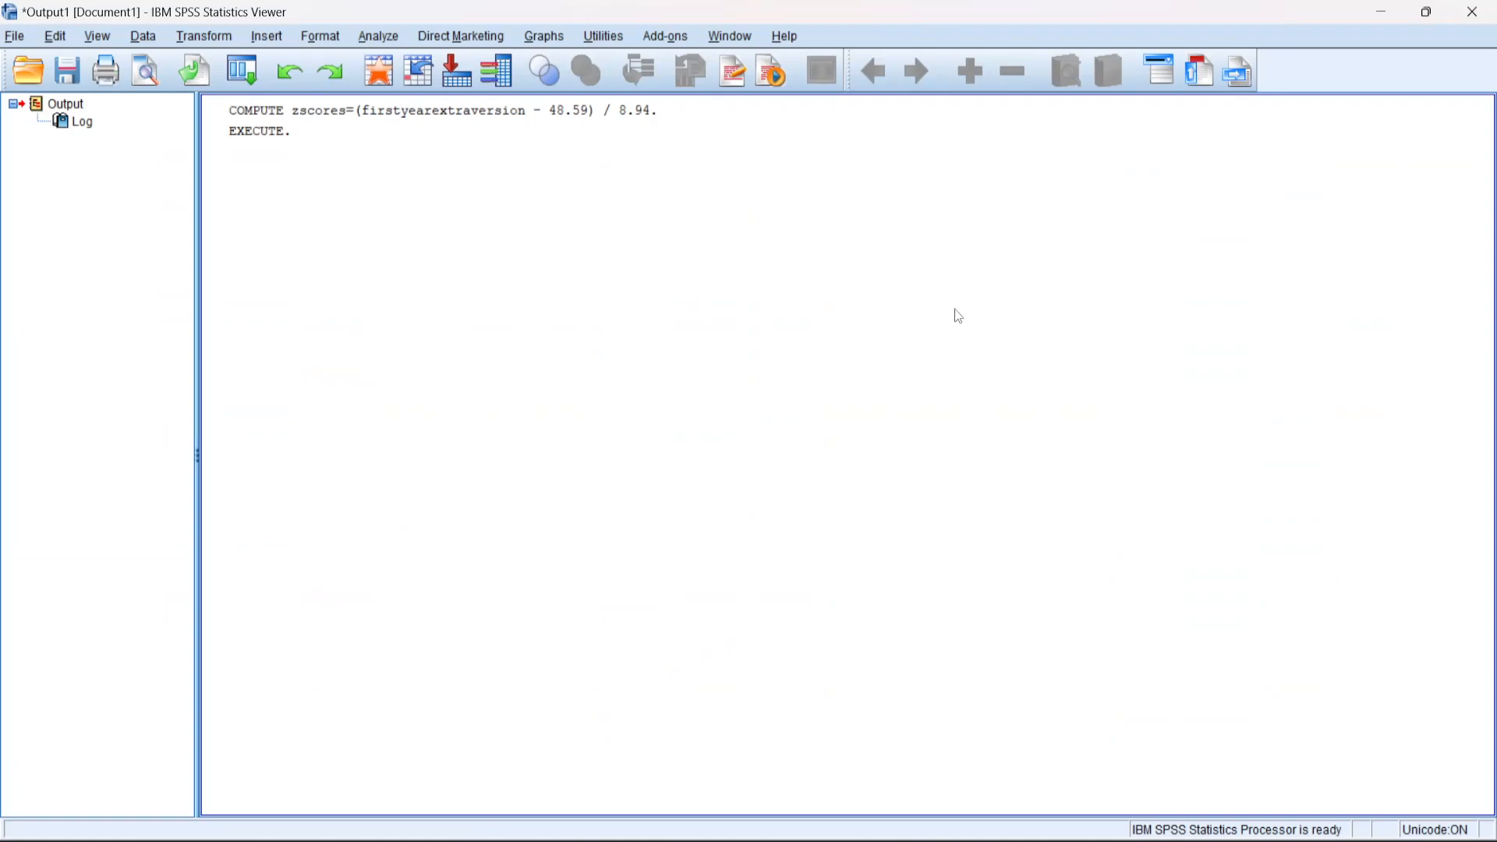
click(1379, 13)
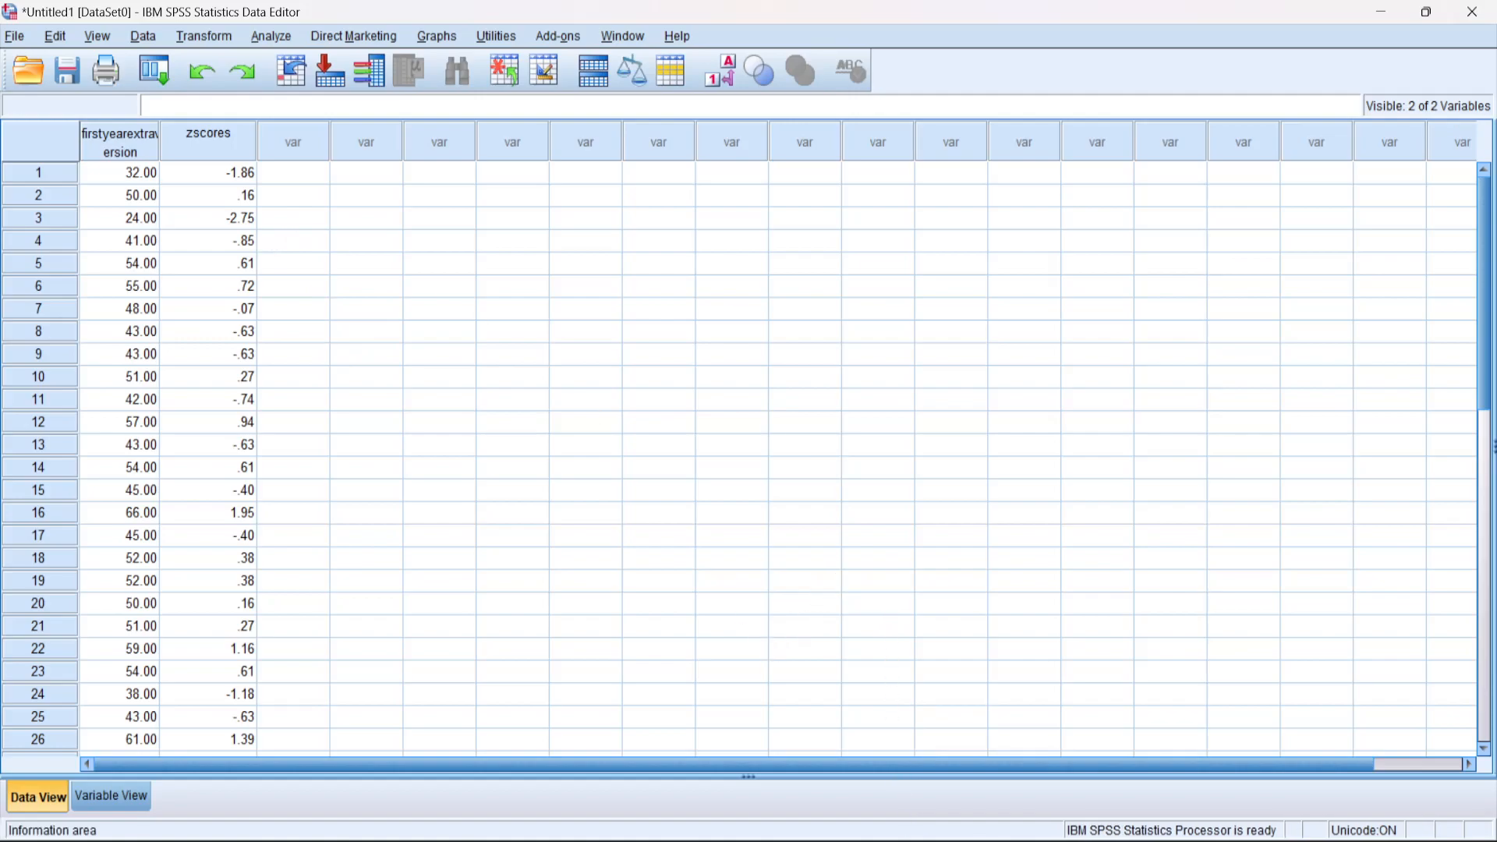
Switch to the Excel sheet and compare the z-scores in column H with the zscores variable computed in SPSS.
click(909, 837)
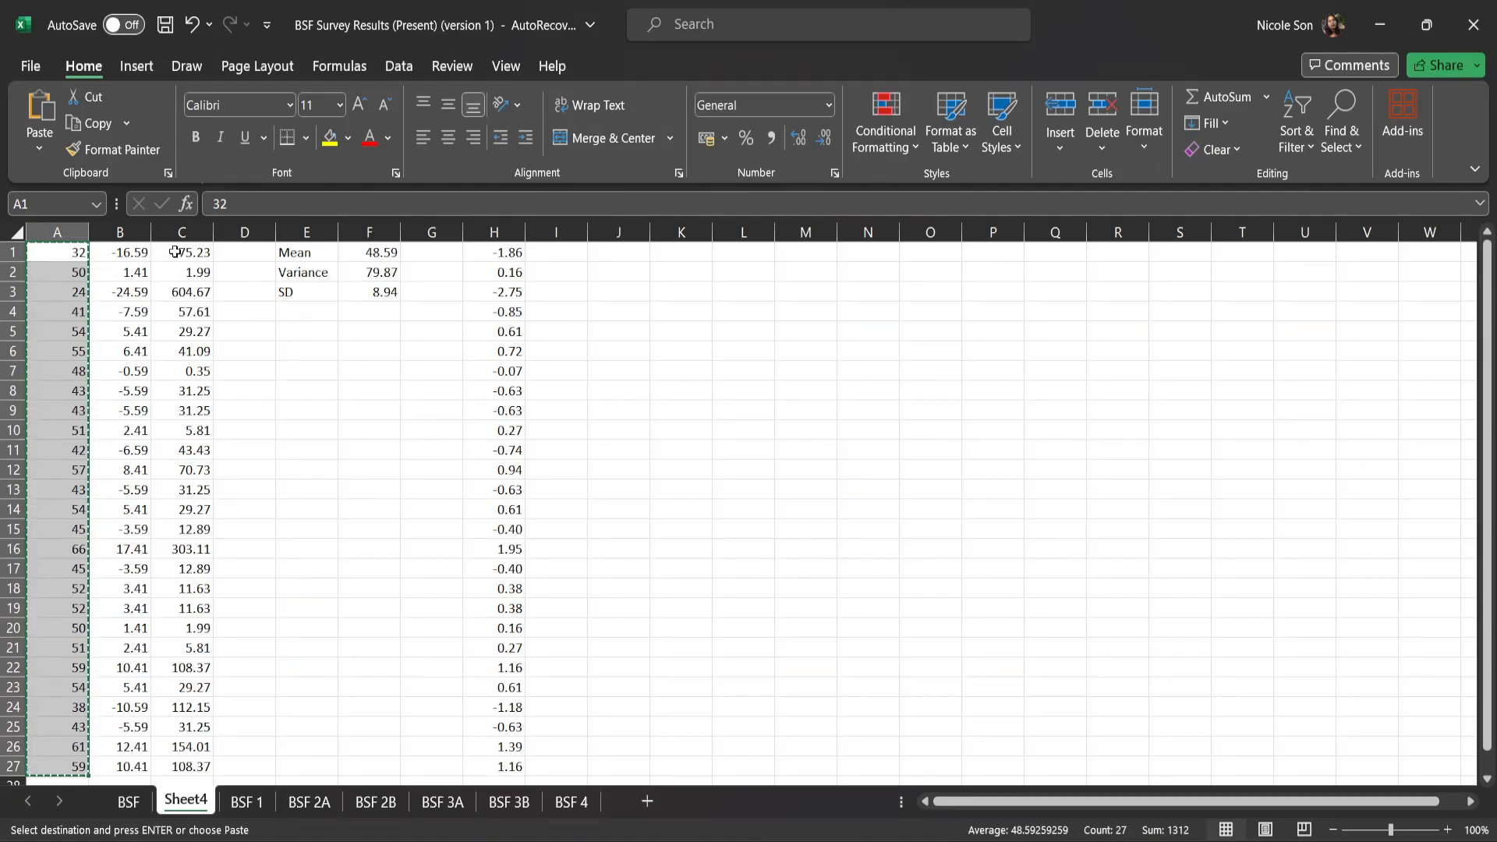
key(F2)
click(558, 251)
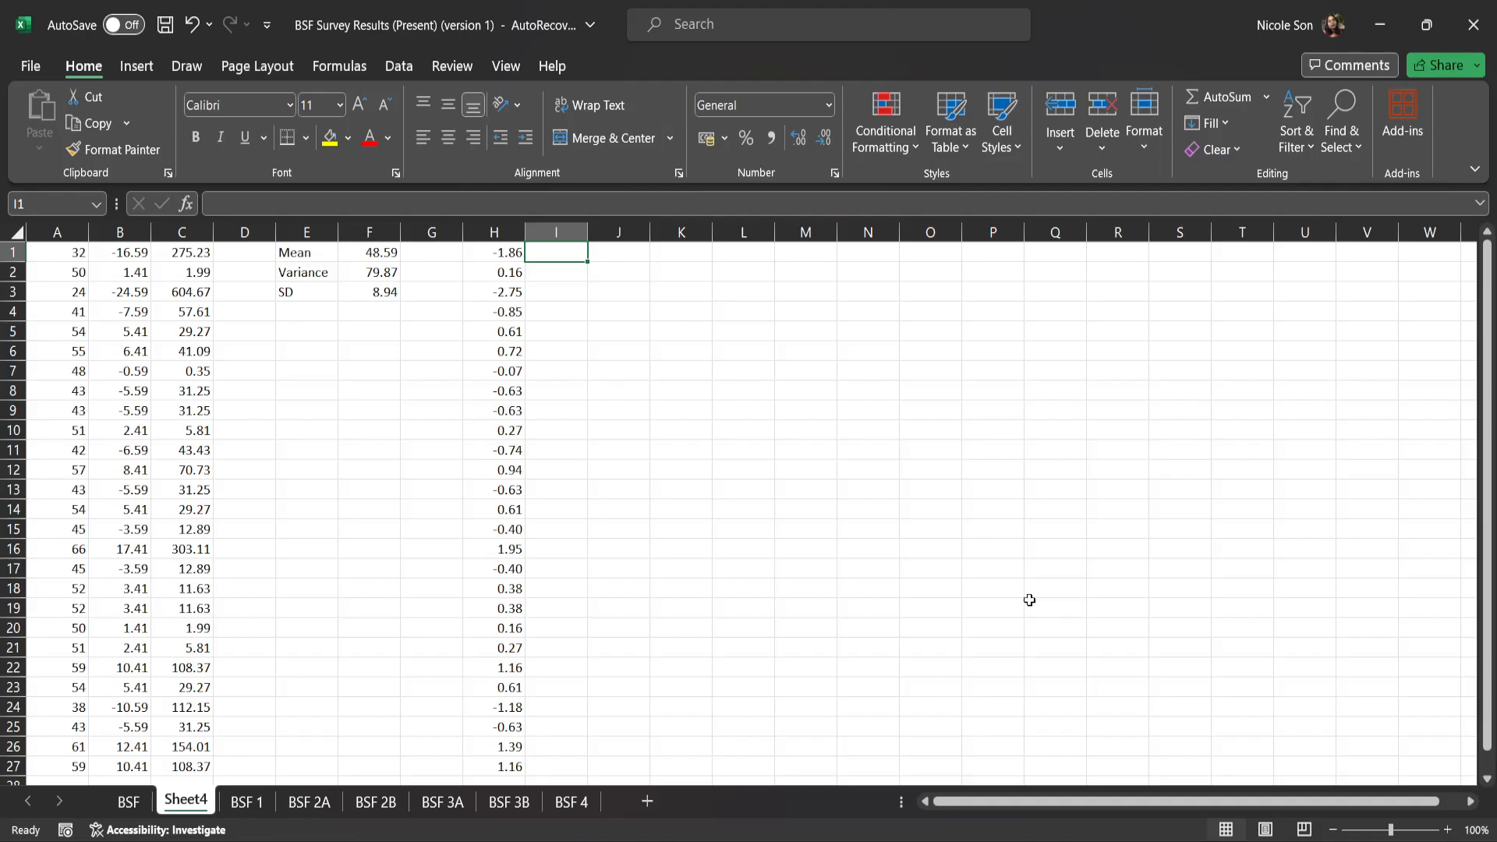
key(alt+Tab)
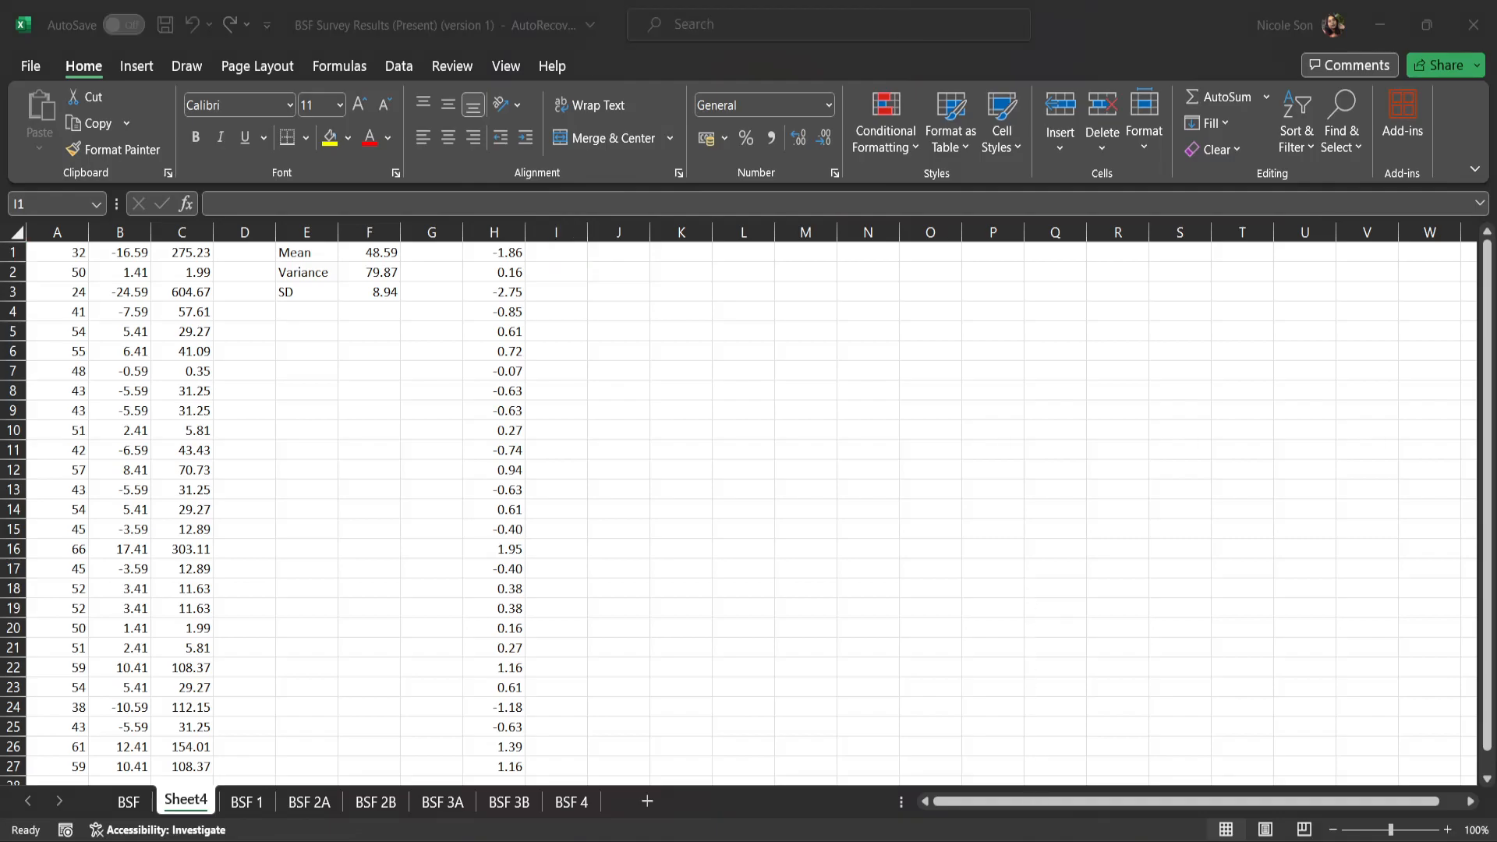